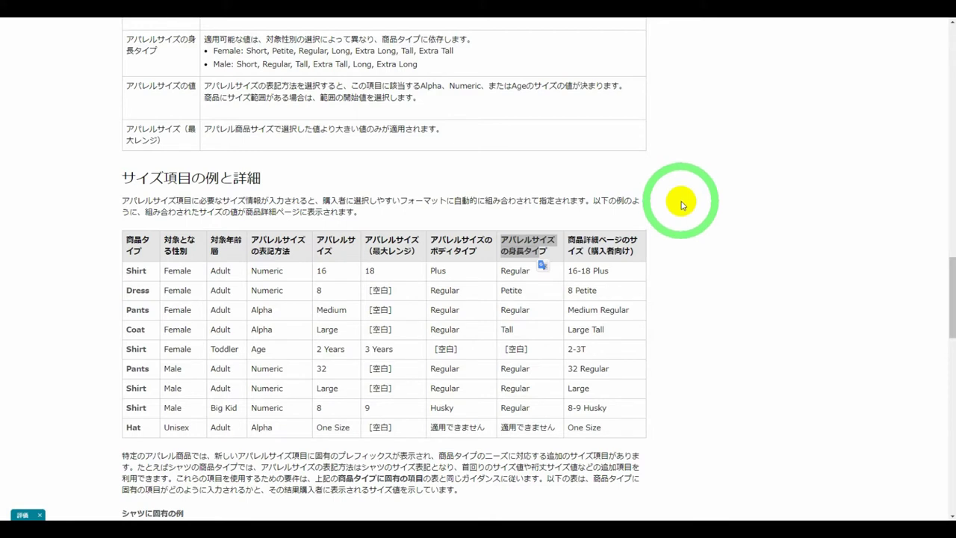
Step: Bring up the Notepad notes over the help page and highlight item ③ about テクサポ advice
click(681, 203)
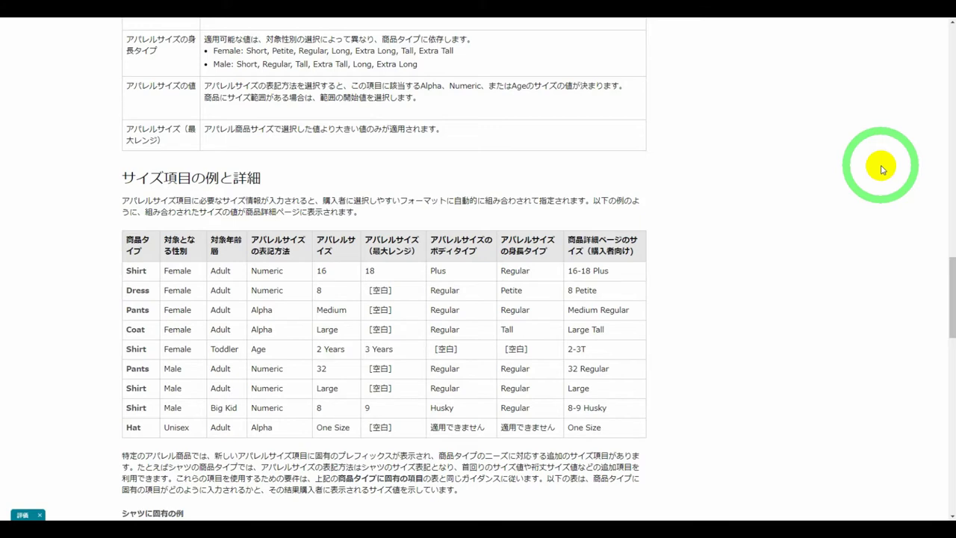
drag(948, 88, 309, 94)
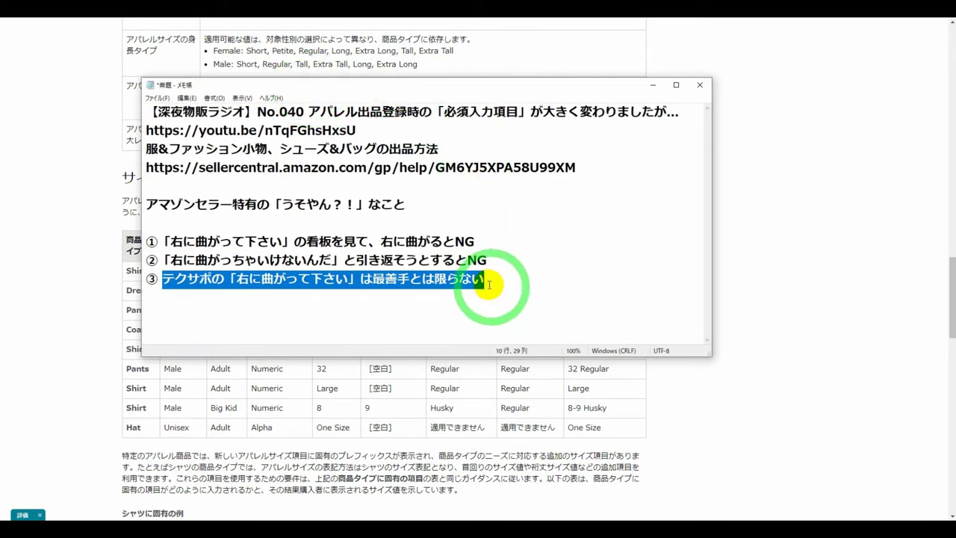
click(486, 279)
drag(486, 280, 142, 281)
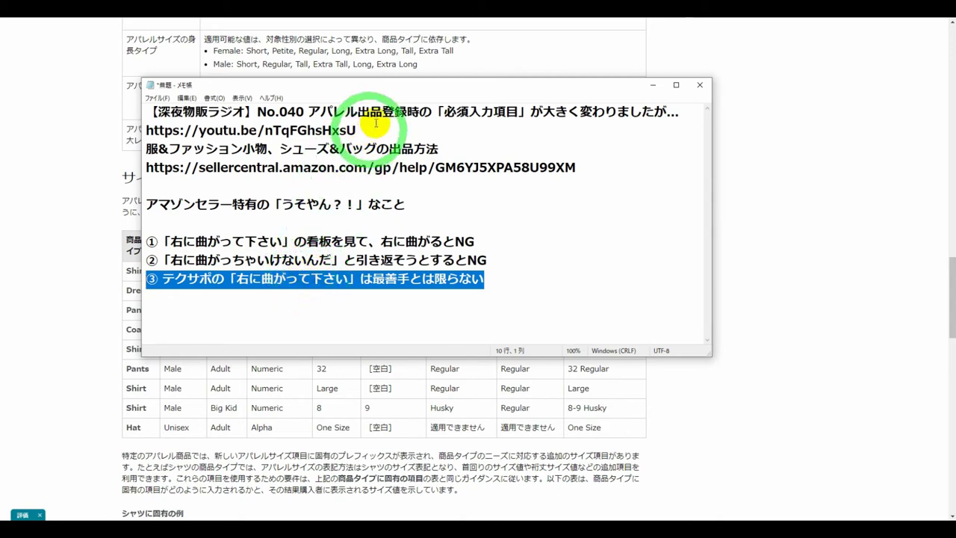
drag(387, 90, 955, 90)
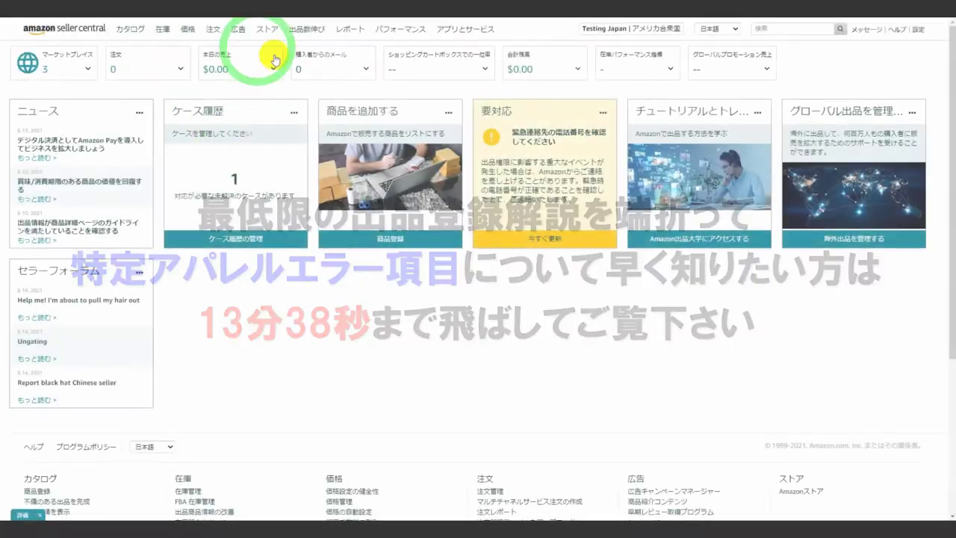
Step: Open product registration in Seller Central and start adding a product that is not sold on Amazon
click(163, 46)
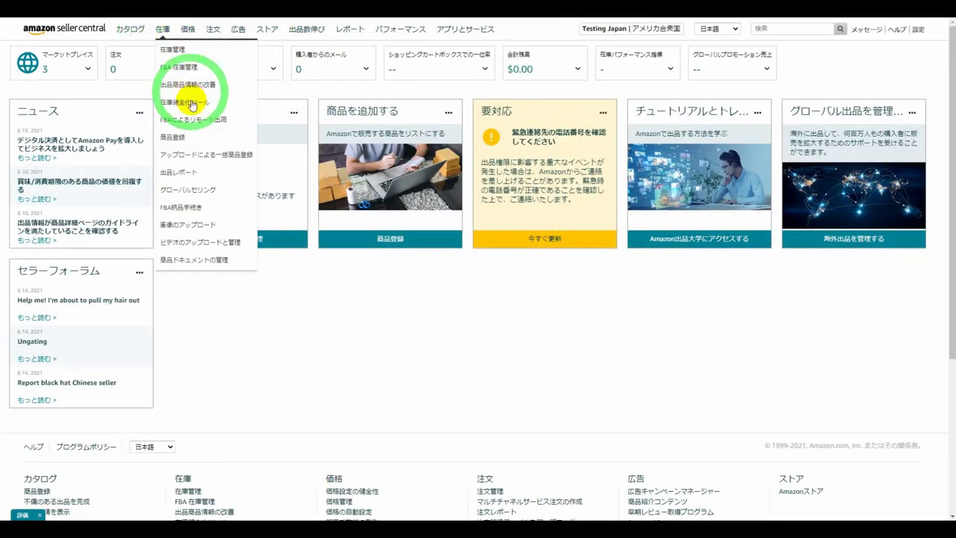
click(173, 137)
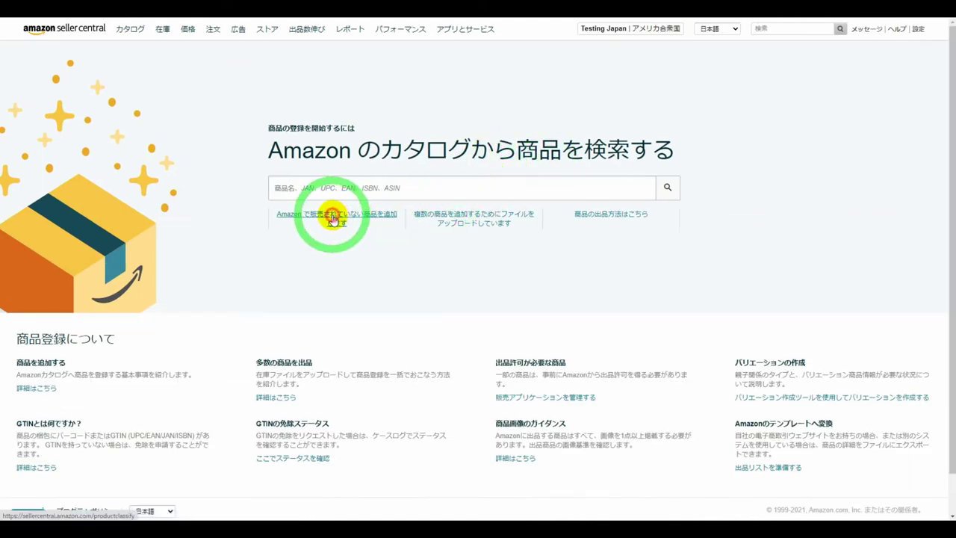
click(333, 219)
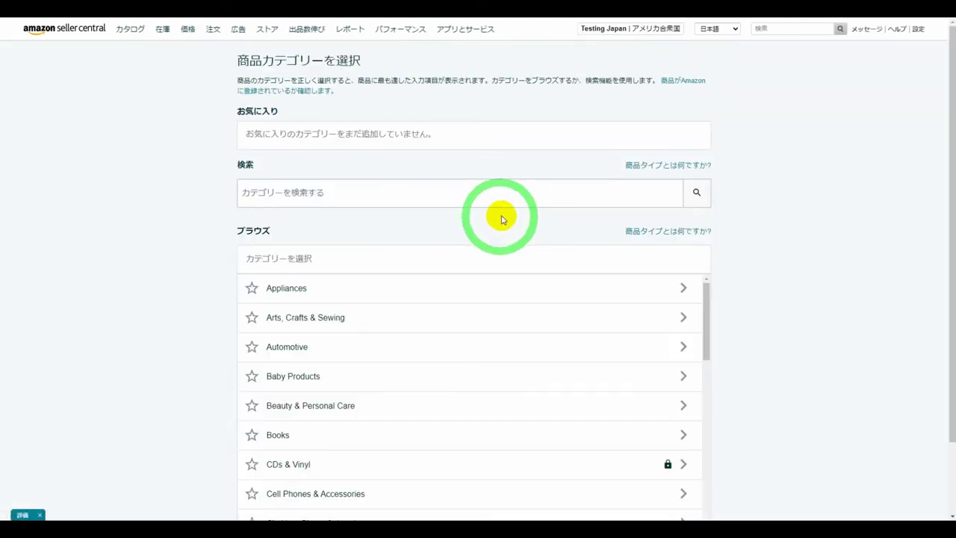
Step: Search the product categories for "dress shirt" and select Men > Clothing > Shirts > Dress Shirts
click(299, 197)
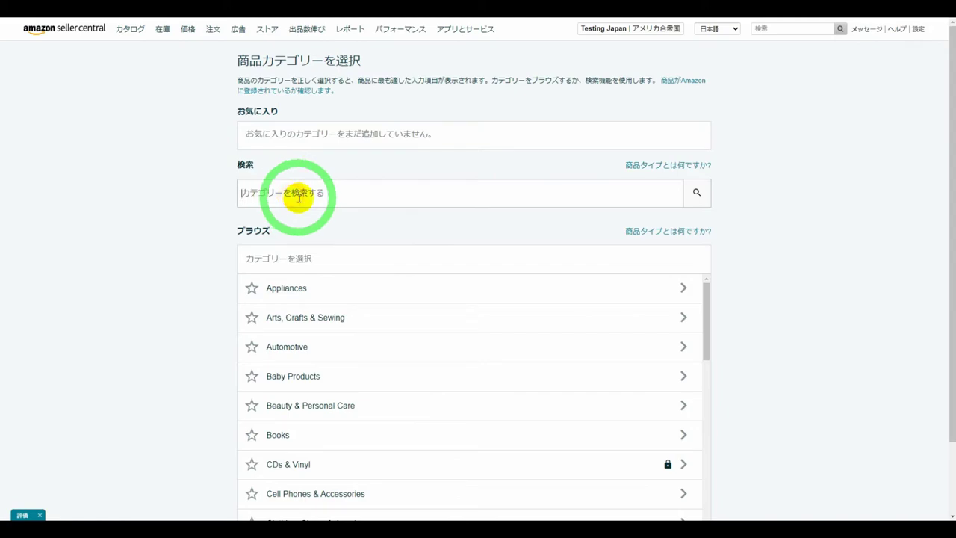
text(dress sh)
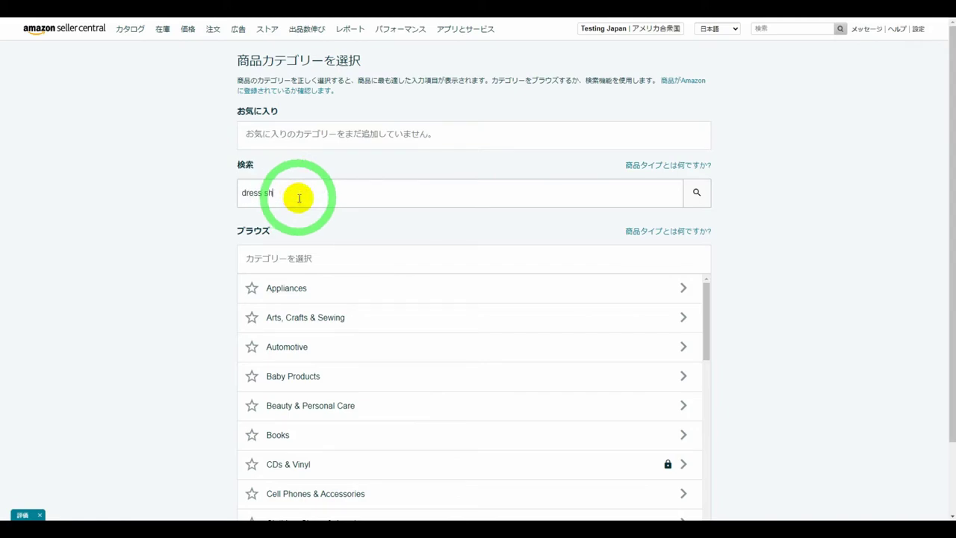
text(irt)
key(Return)
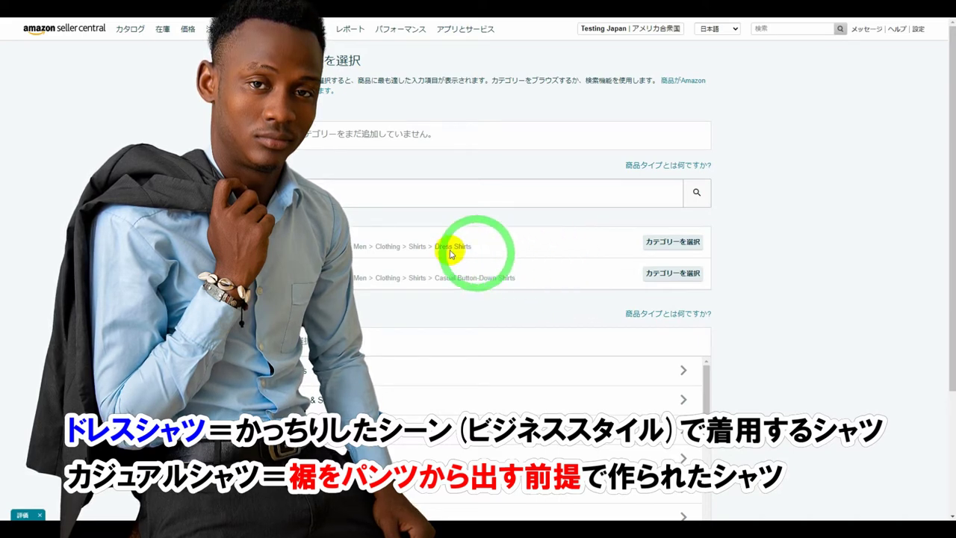
click(652, 239)
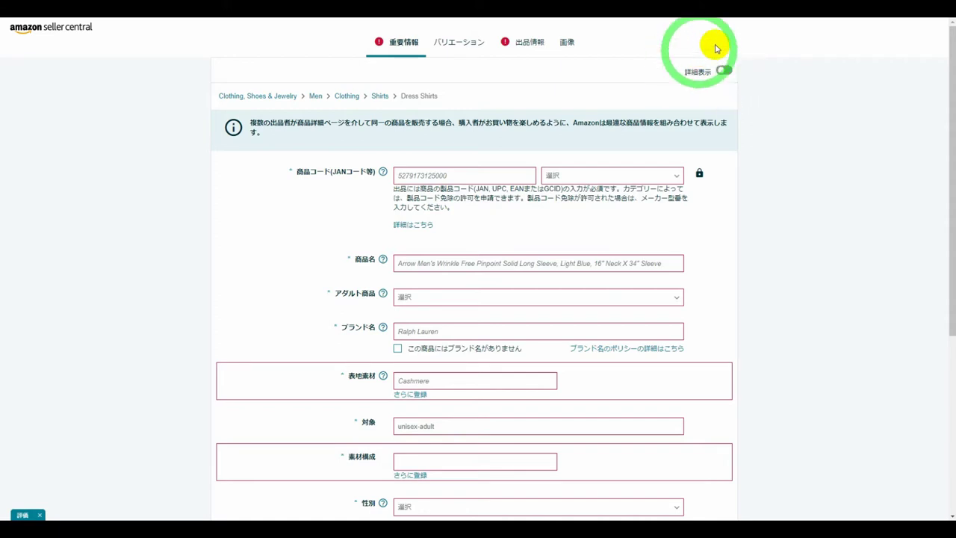
Step: Turn on the detailed view (詳細表示) and set 開始日を提案する in the offer information to 08/31/2021
click(723, 71)
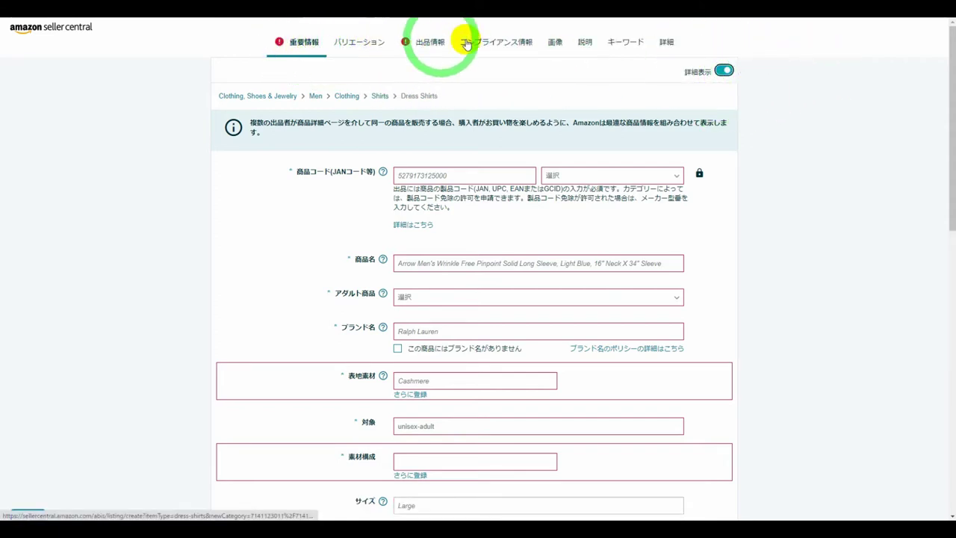
click(413, 39)
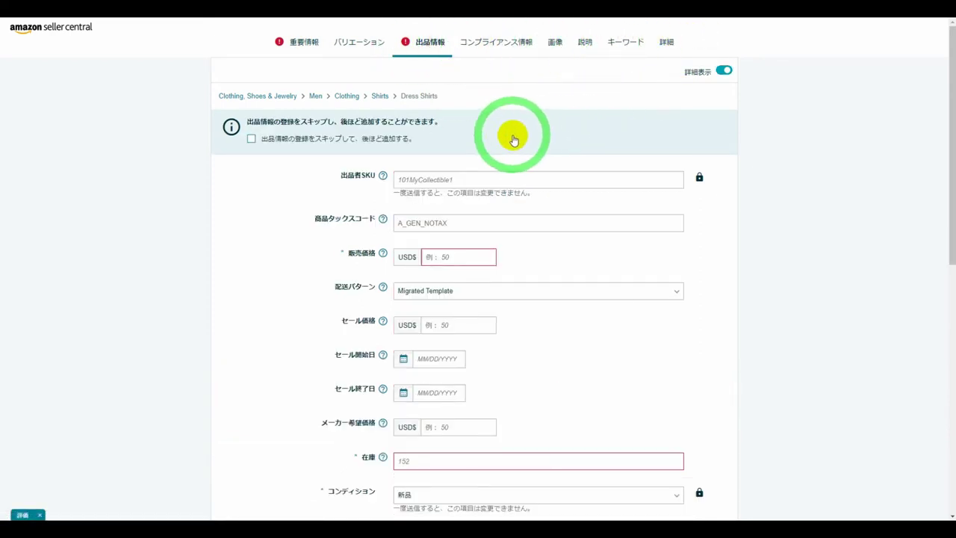
scroll(499, 98, down, 3)
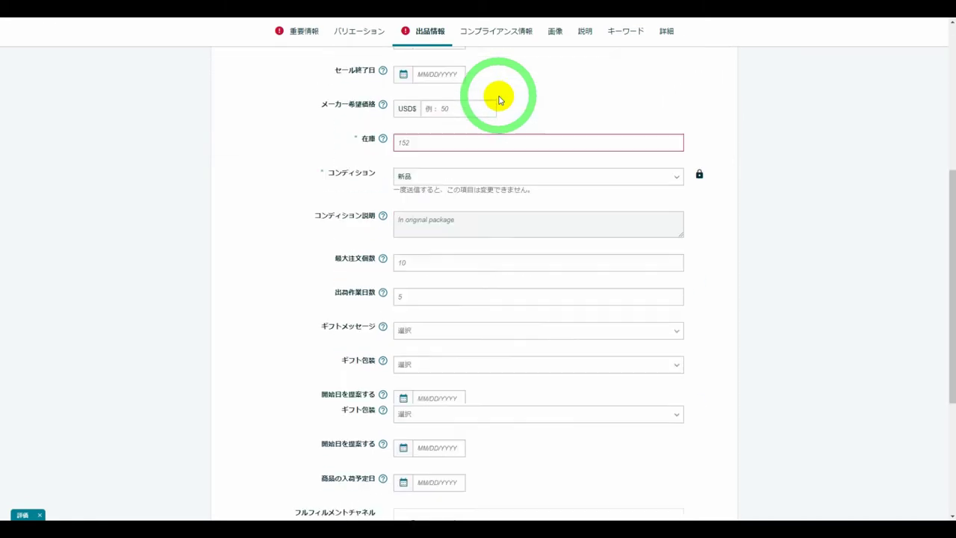
scroll(499, 97, down, 3)
drag(320, 188, 351, 189)
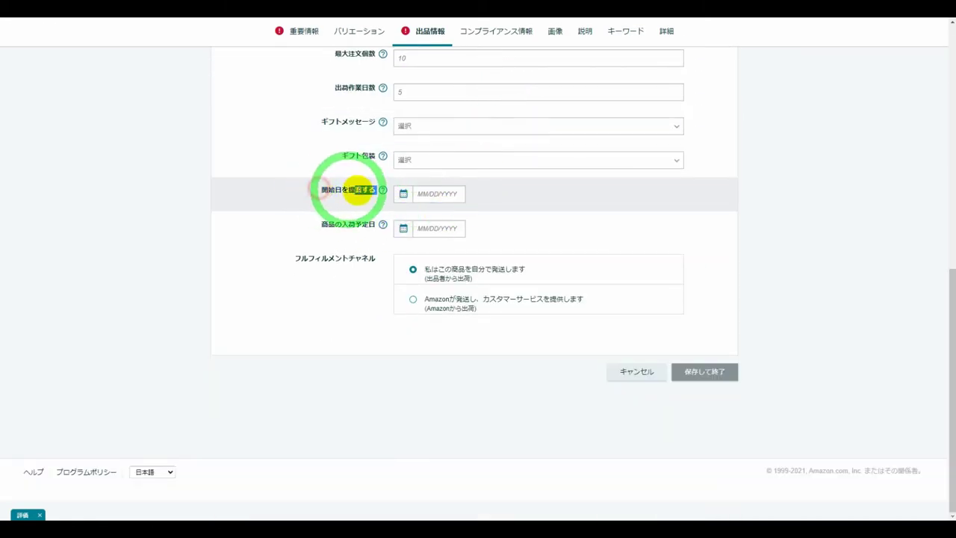
click(427, 192)
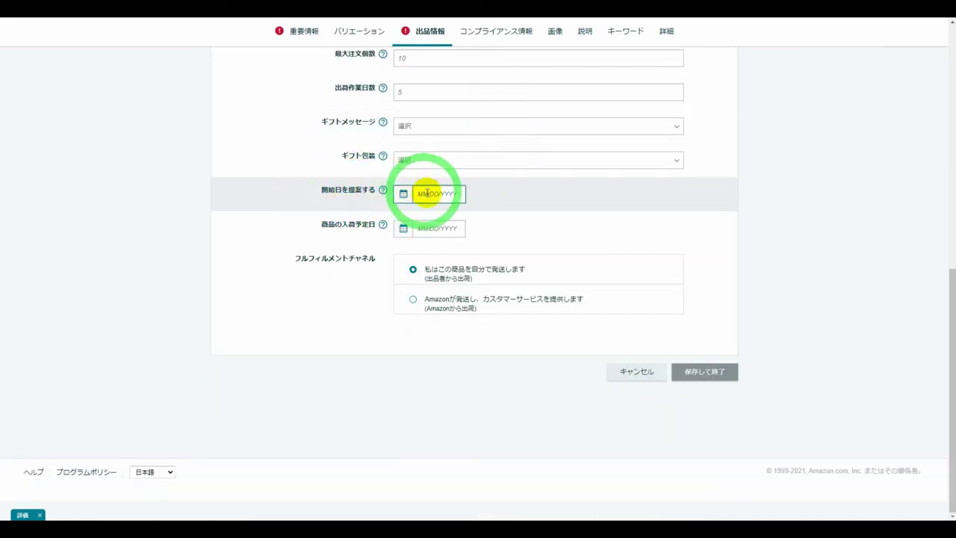
click(527, 211)
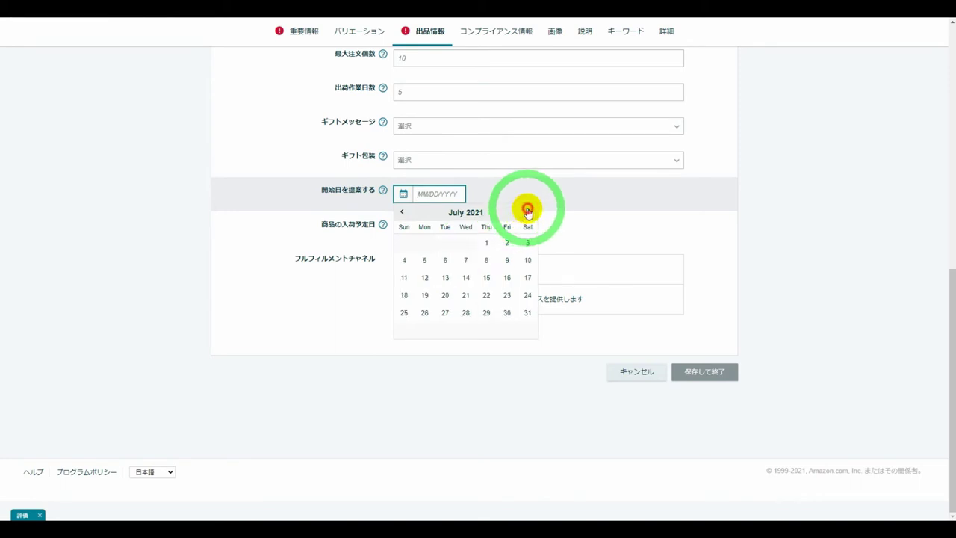
click(527, 210)
click(445, 310)
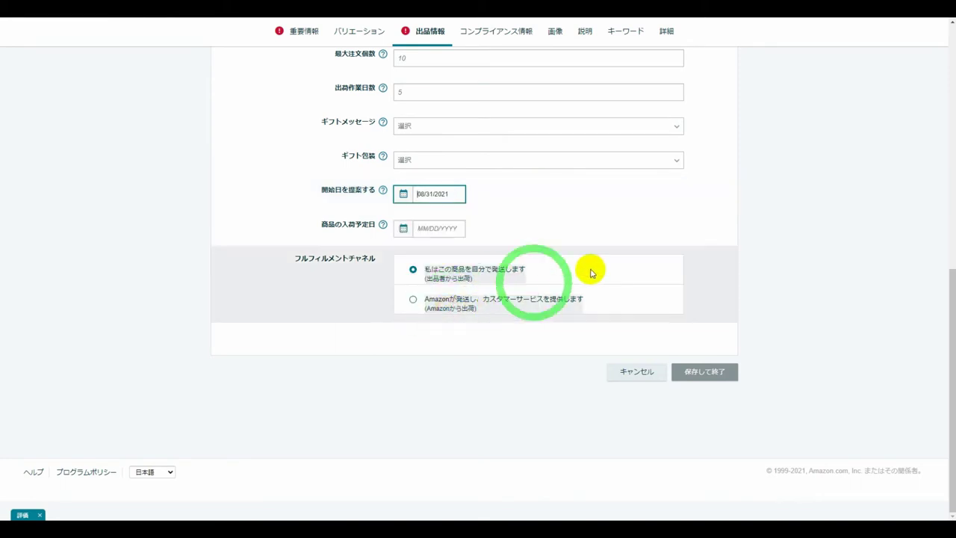
click(828, 209)
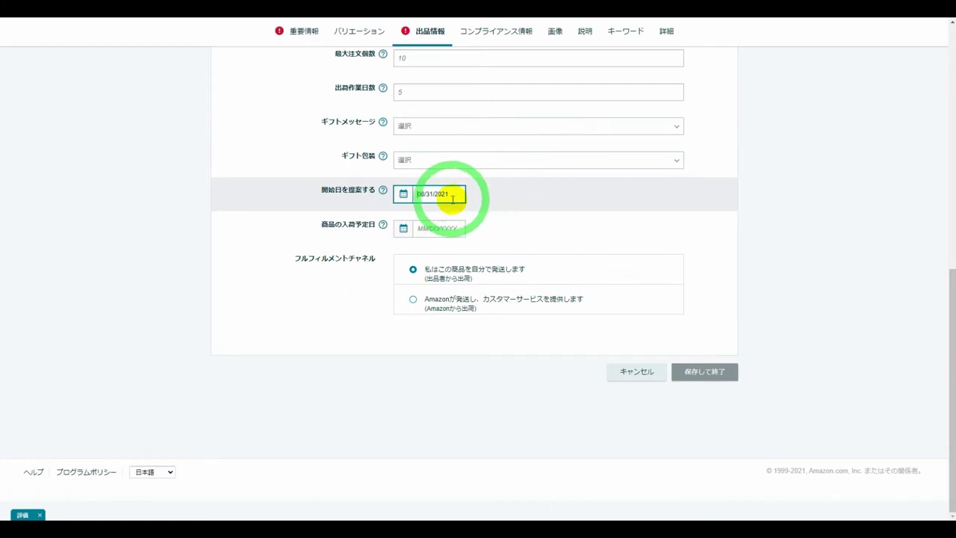
drag(316, 189, 374, 194)
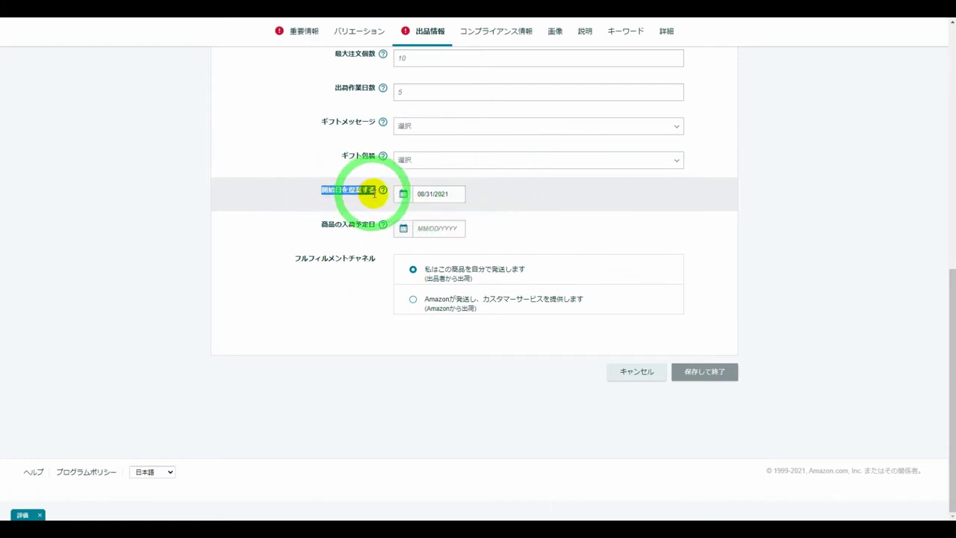
click(426, 192)
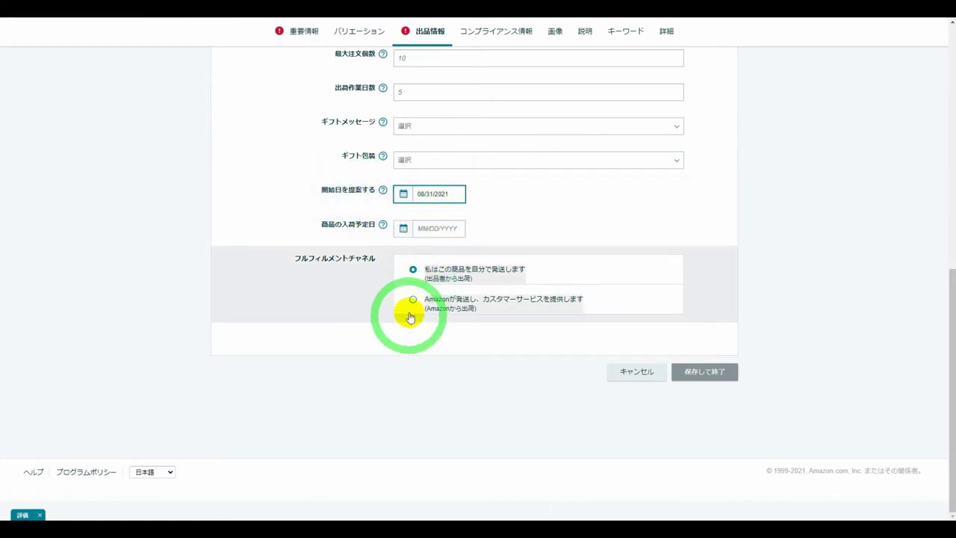
Step: Set the fulfillment channel to shipping and customer service by Amazon, and keep this setting (この設定を保持する)
click(414, 302)
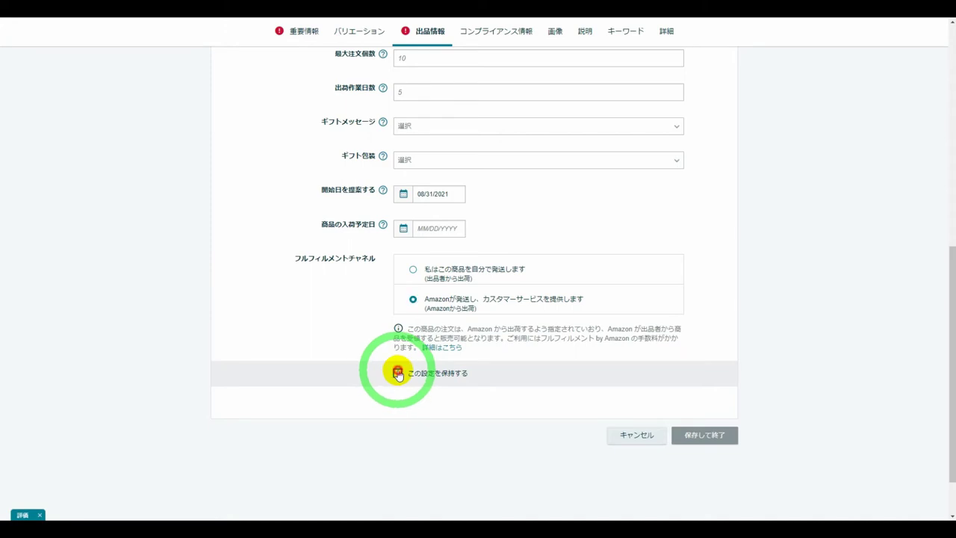
click(398, 373)
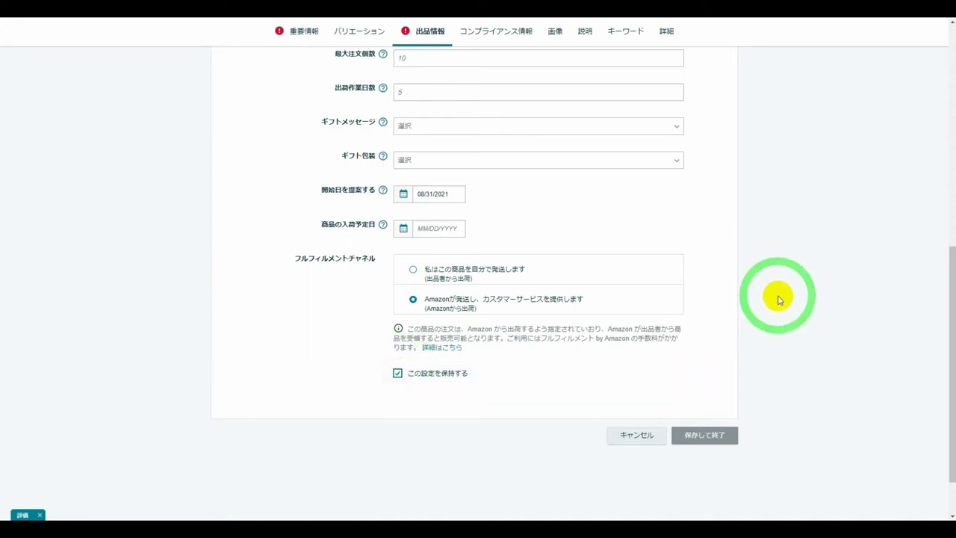
Step: Set the product release date (商品の公開日) in the product details (詳細) to 08/31/2021
key(Home)
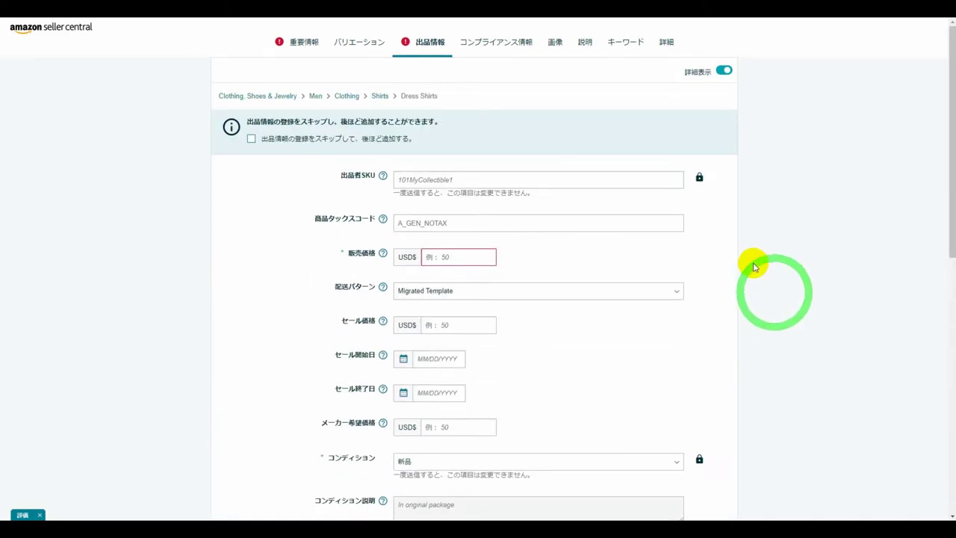
click(672, 42)
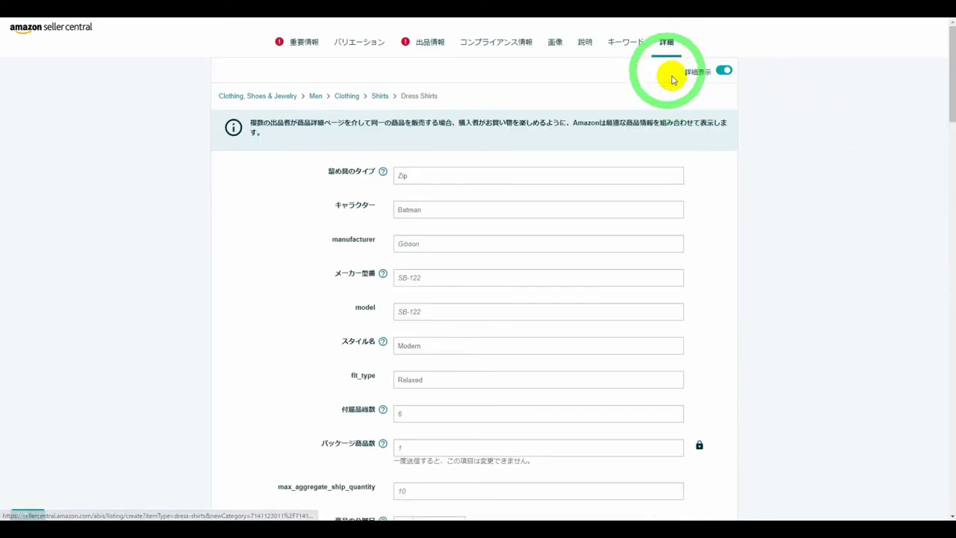
scroll(751, 134, down, 3)
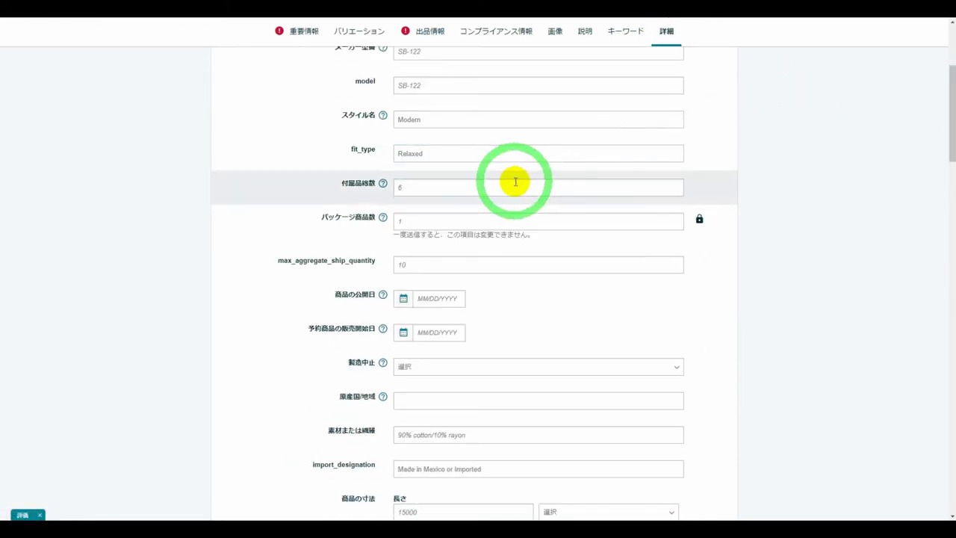
drag(333, 293, 374, 295)
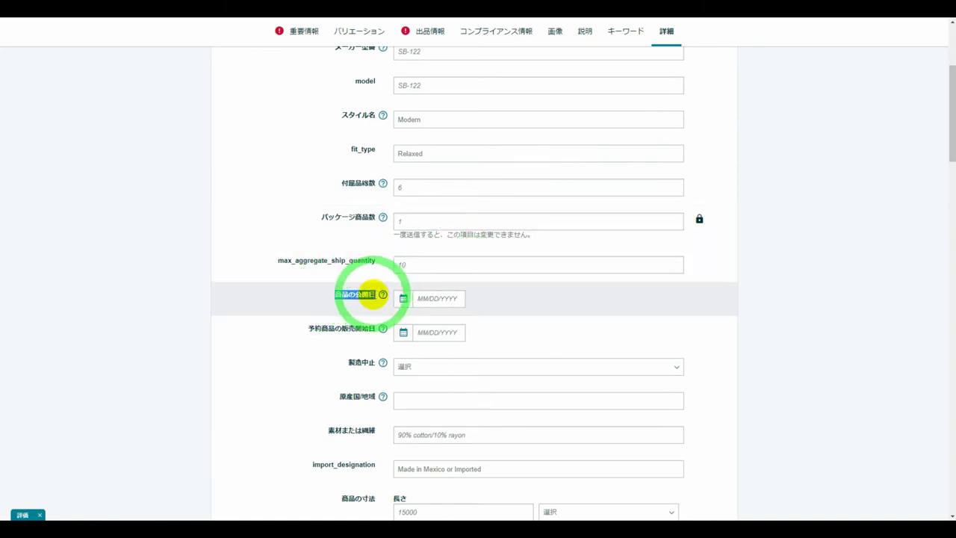
click(409, 298)
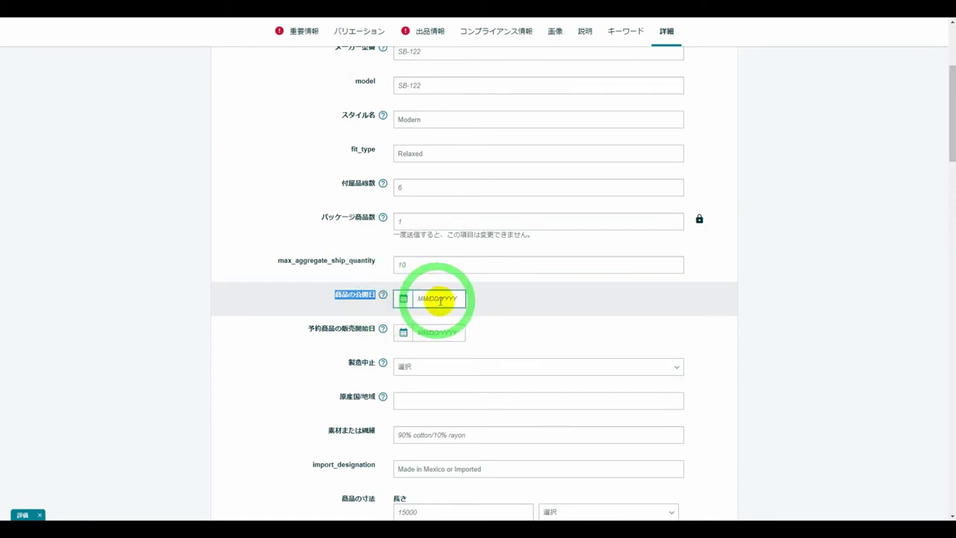
click(528, 320)
click(528, 320)
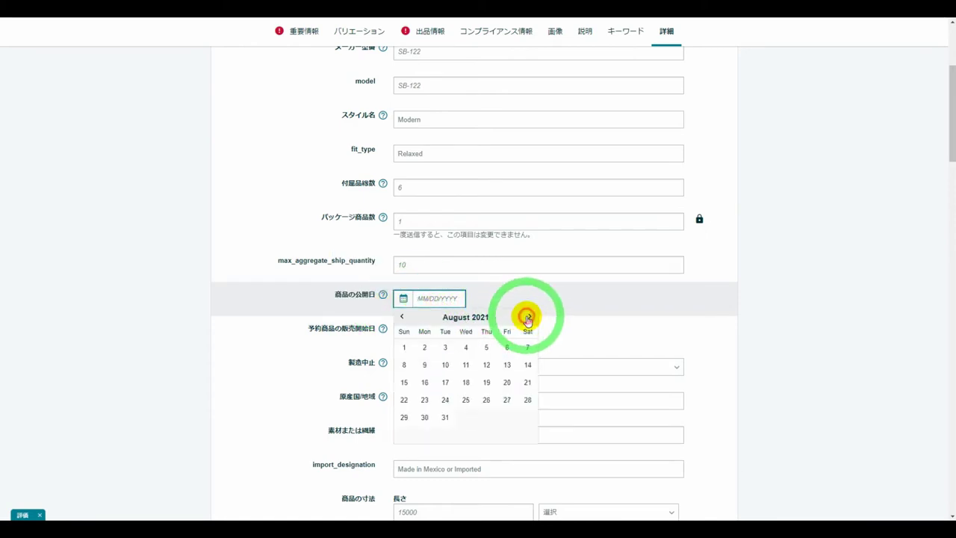
click(443, 419)
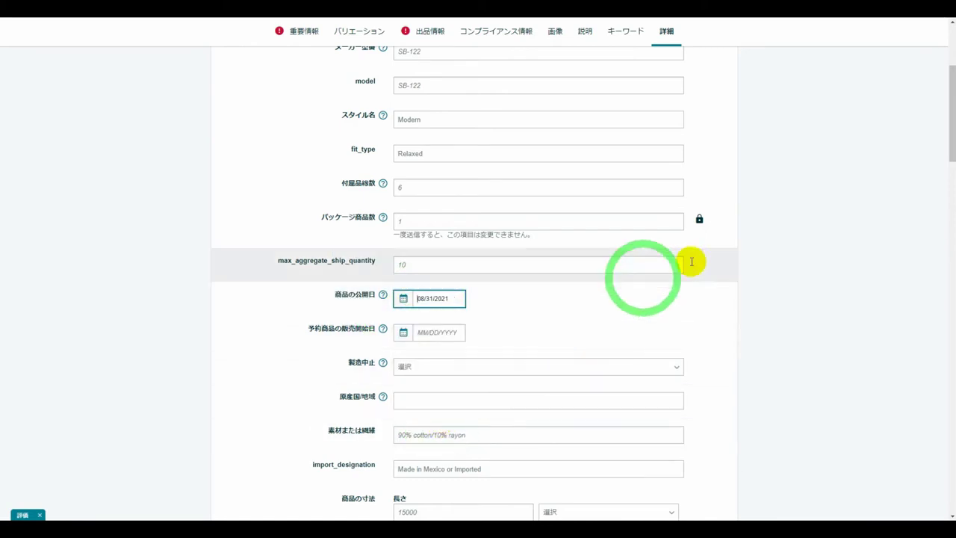
Step: Examine the package dimensions (包装の寸法) and package weight (商品パッケージの重量) fields in the product details
scroll(743, 223, down, 5)
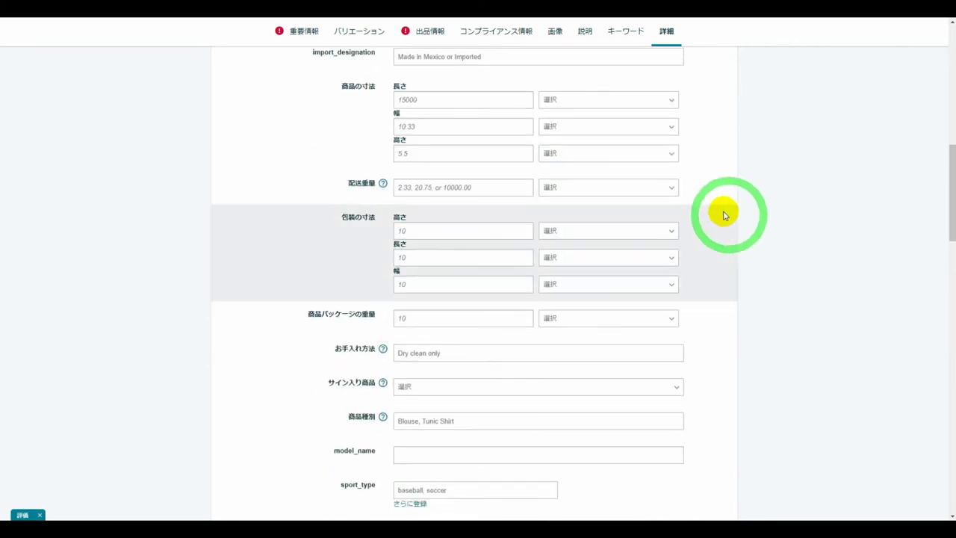
drag(340, 227, 371, 218)
drag(377, 314, 304, 313)
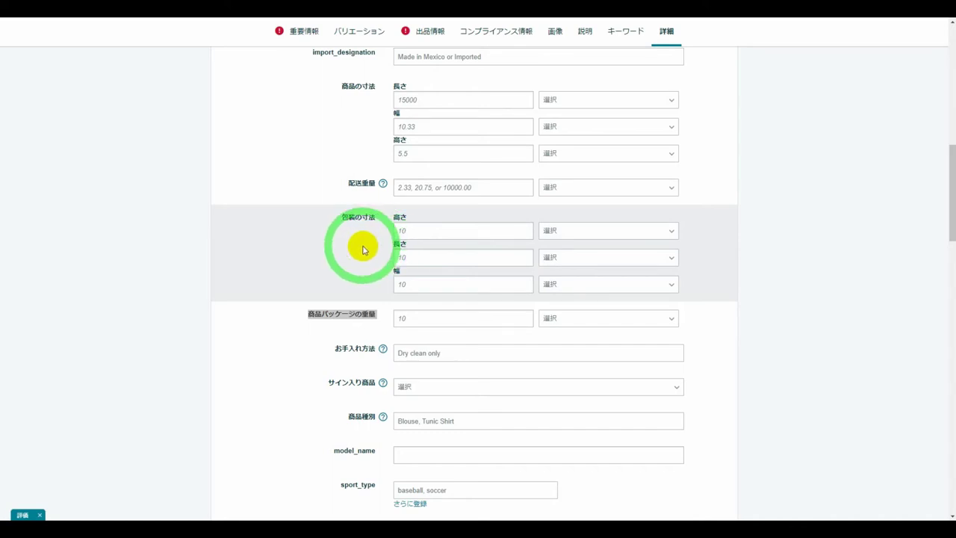
click(412, 259)
click(404, 238)
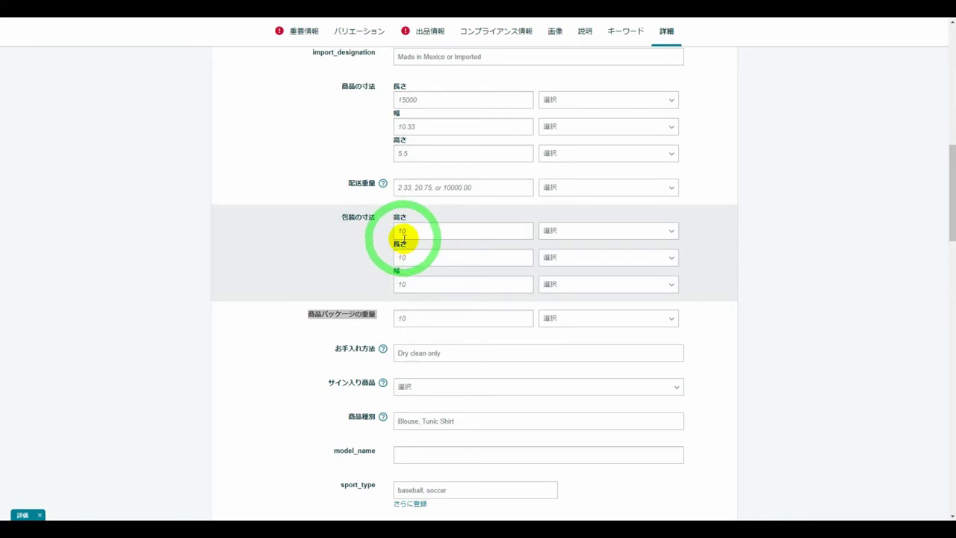
click(358, 241)
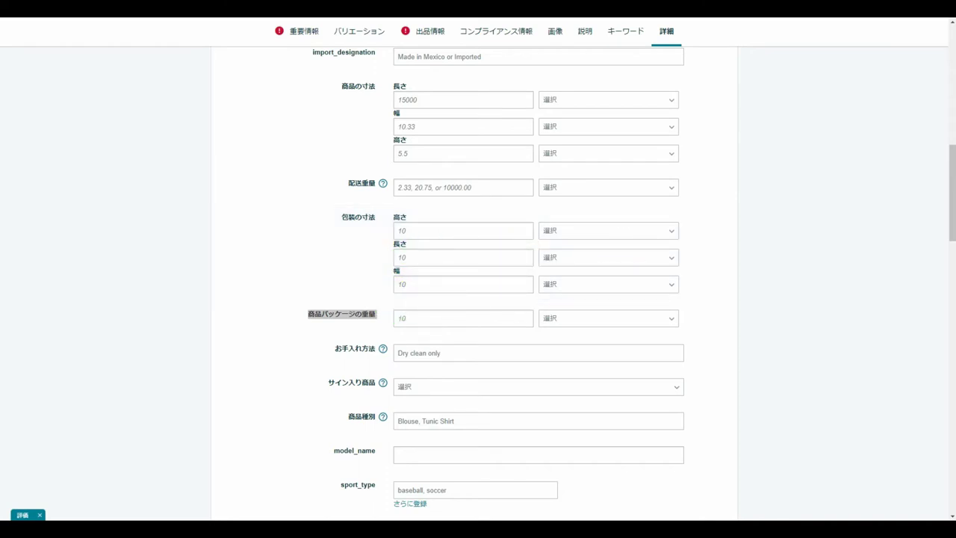
Step: Switch to the Amazon.com dress shirt results and open the COOFANDY Men's Casual Dress Shirt product page
drag(955, 128, 426, 65)
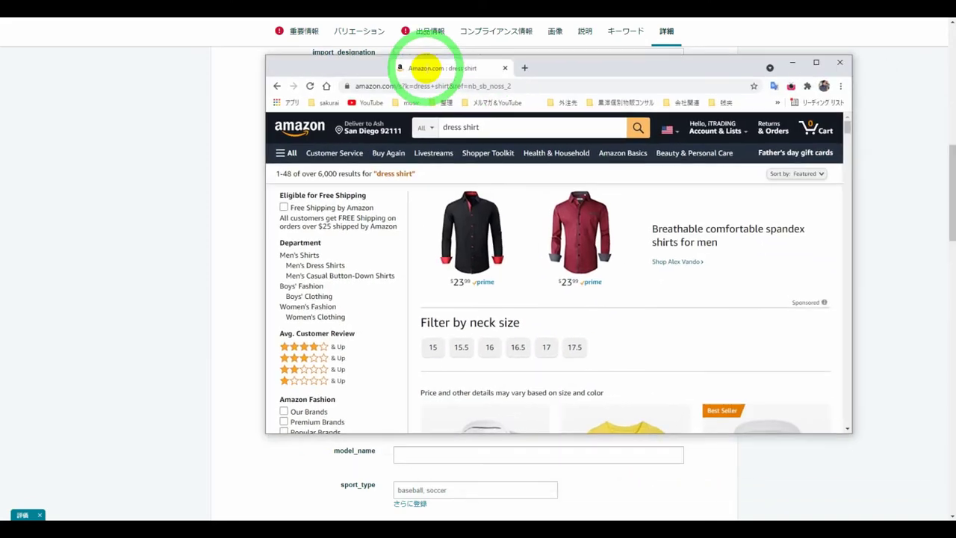
click(816, 61)
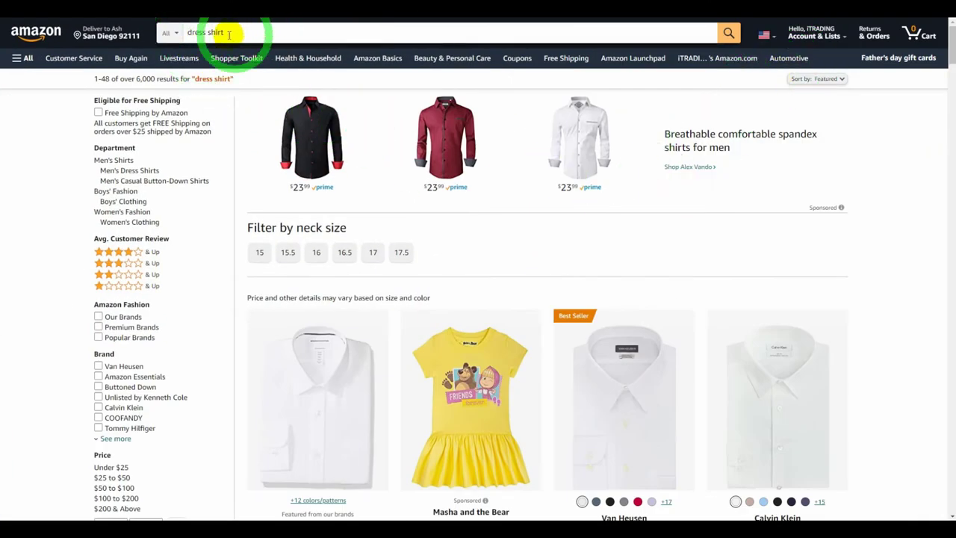
scroll(580, 71, down, 8)
scroll(580, 70, down, 6)
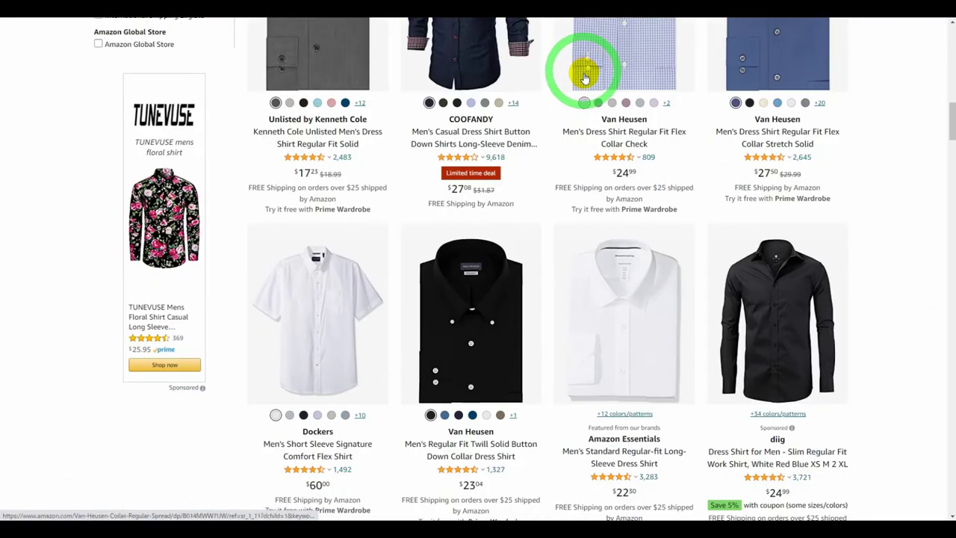
scroll(512, 213, up, 4)
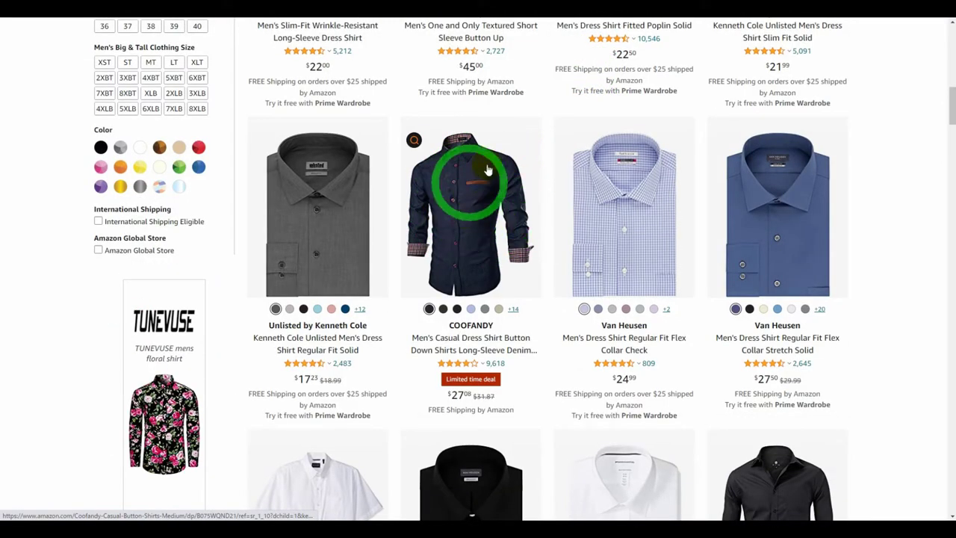
click(469, 200)
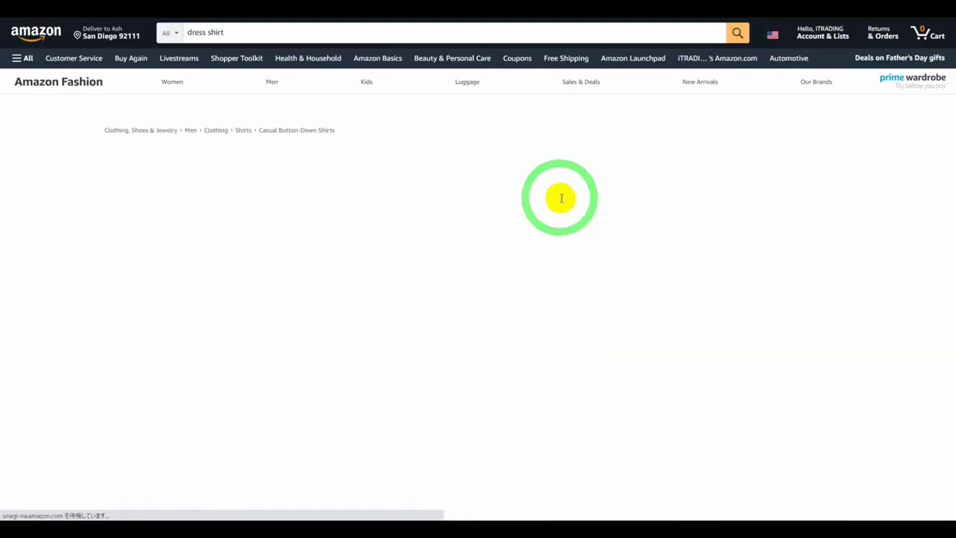
Step: Find the package dimensions in the product details of the COOFANDY shirt page
scroll(562, 189, down, 20)
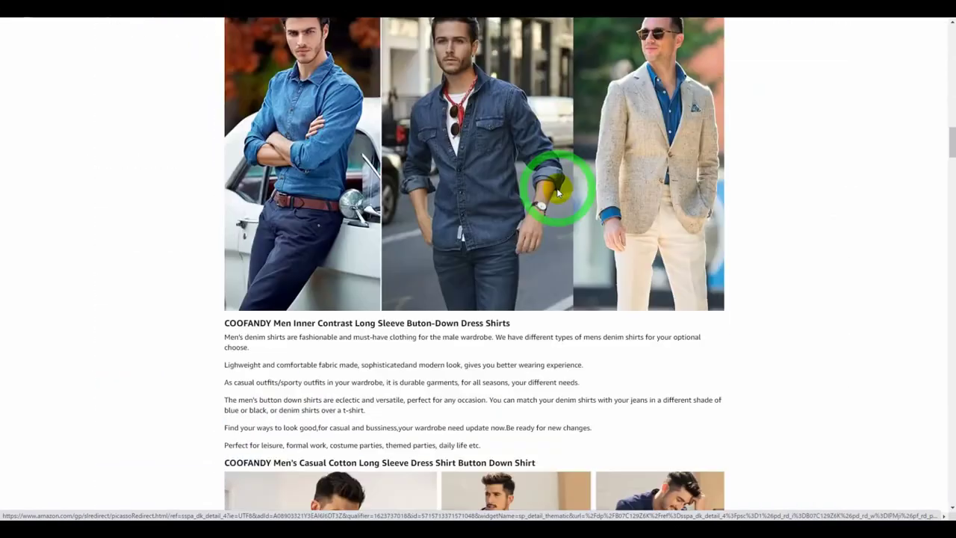
scroll(553, 193, down, 20)
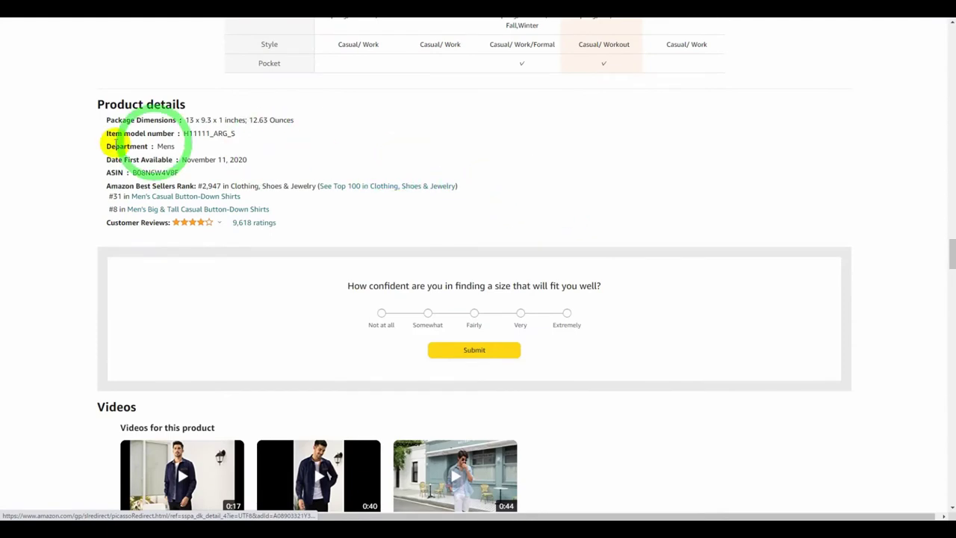
drag(95, 109, 199, 105)
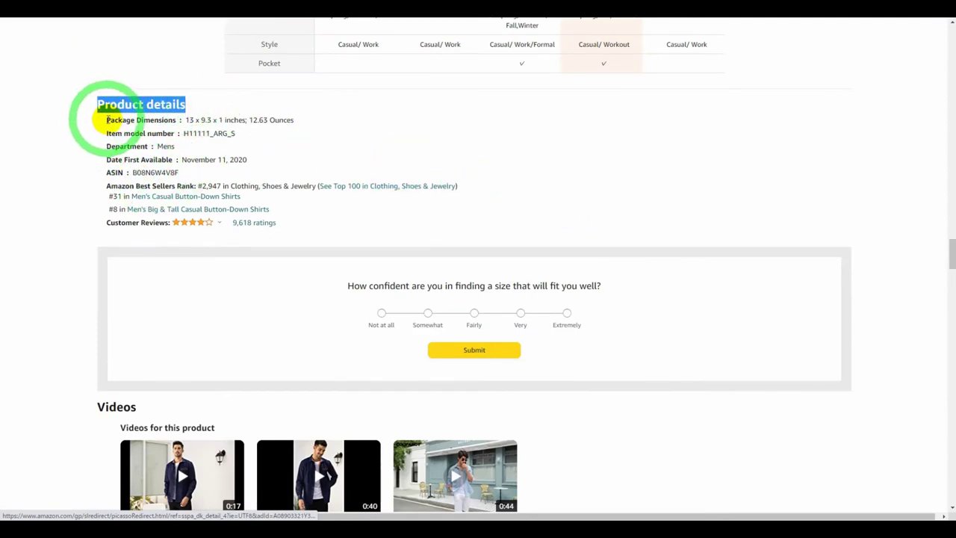
drag(107, 120, 185, 120)
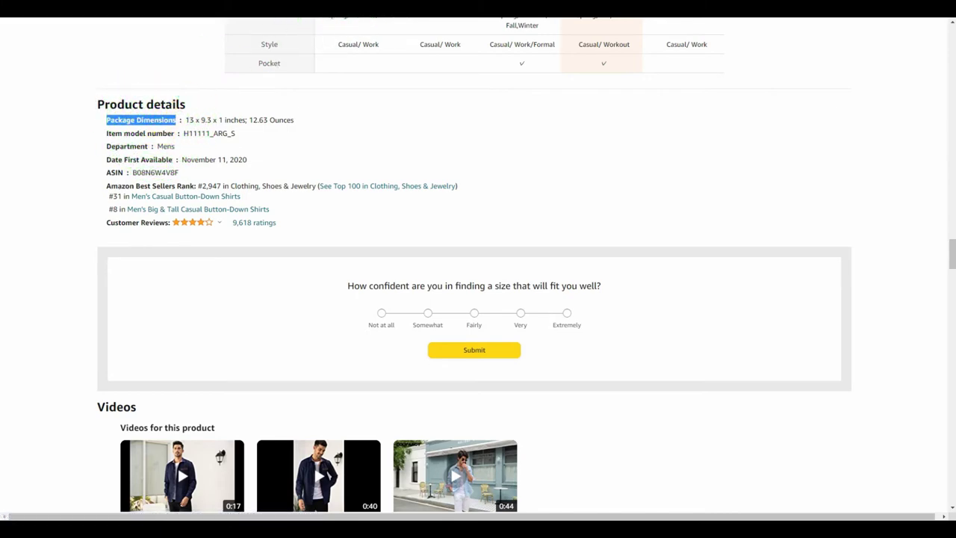
Step: Place the product page beside the listing form and copy its first package dimension, 13, into the package height (高さ)
click(478, 26)
drag(469, 23, 954, 75)
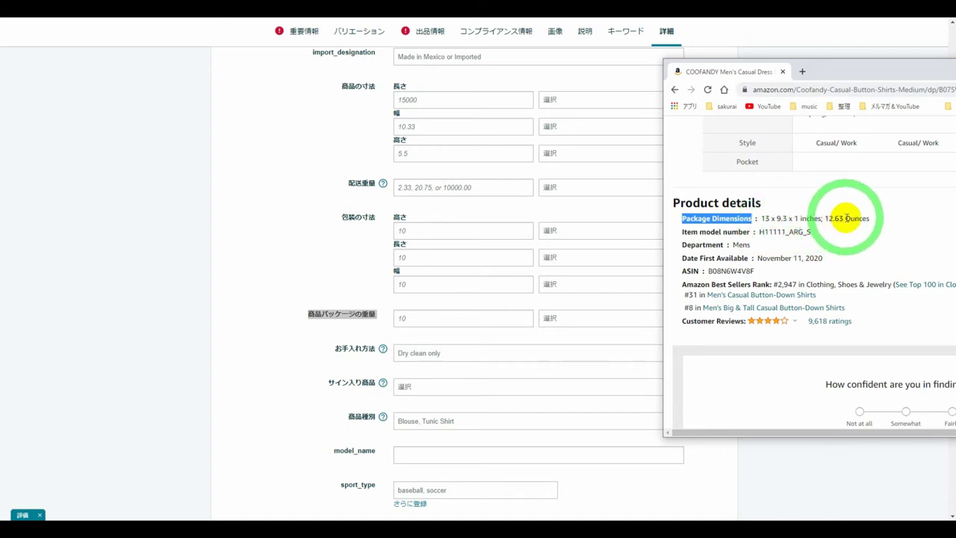
drag(760, 217, 773, 215)
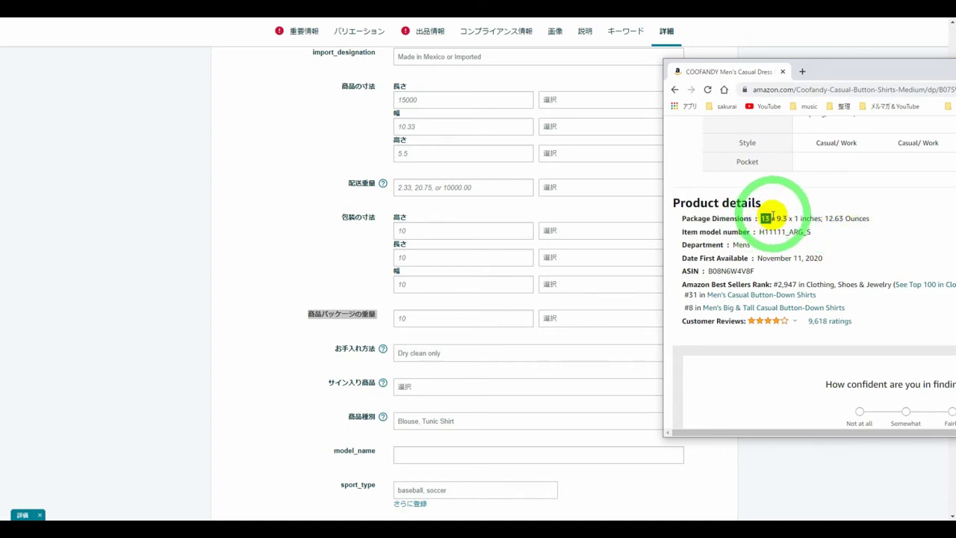
key(ctrl+c)
click(452, 226)
key(ctrl+v)
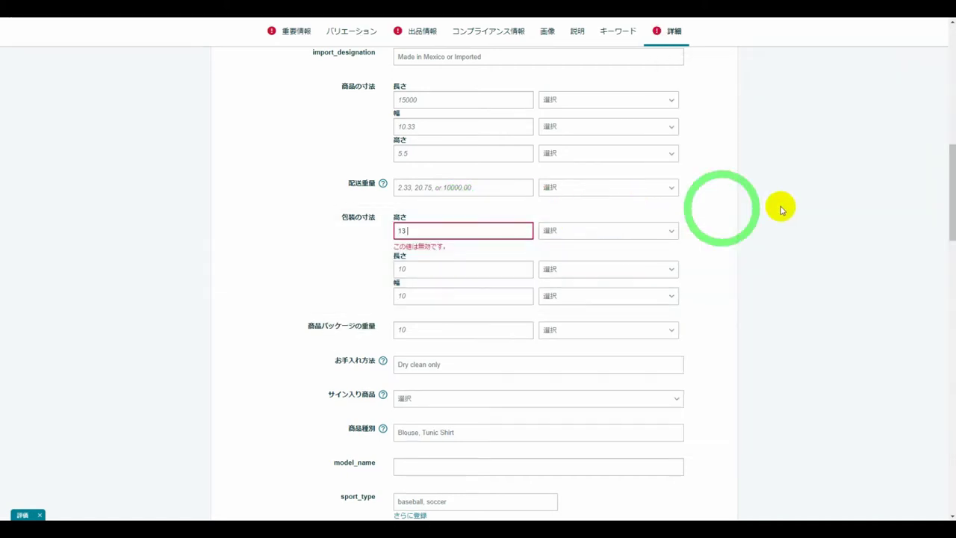
key(BackSpace)
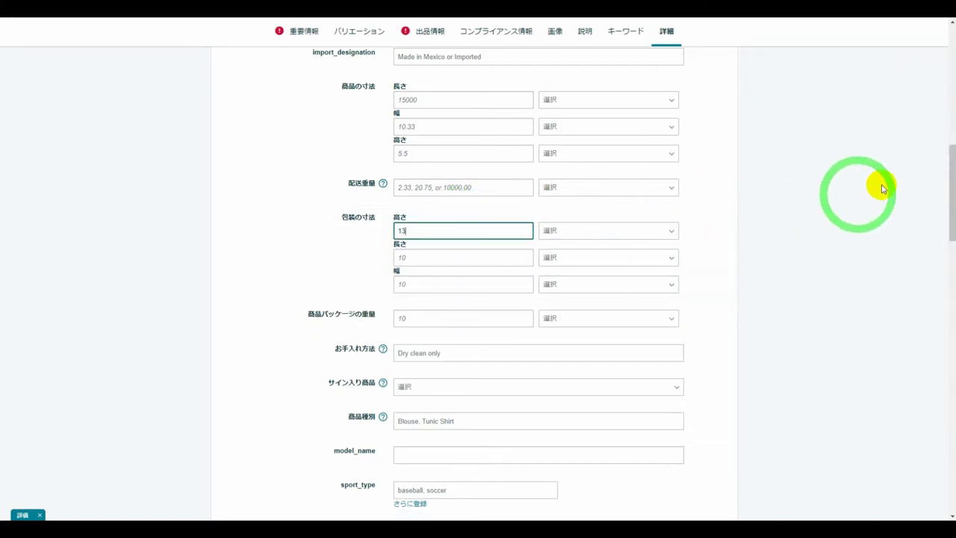
Step: Copy 9.3 from the product page into the package length (長さ) and set the package width (幅) to 1
key(alt+Tab)
click(797, 217)
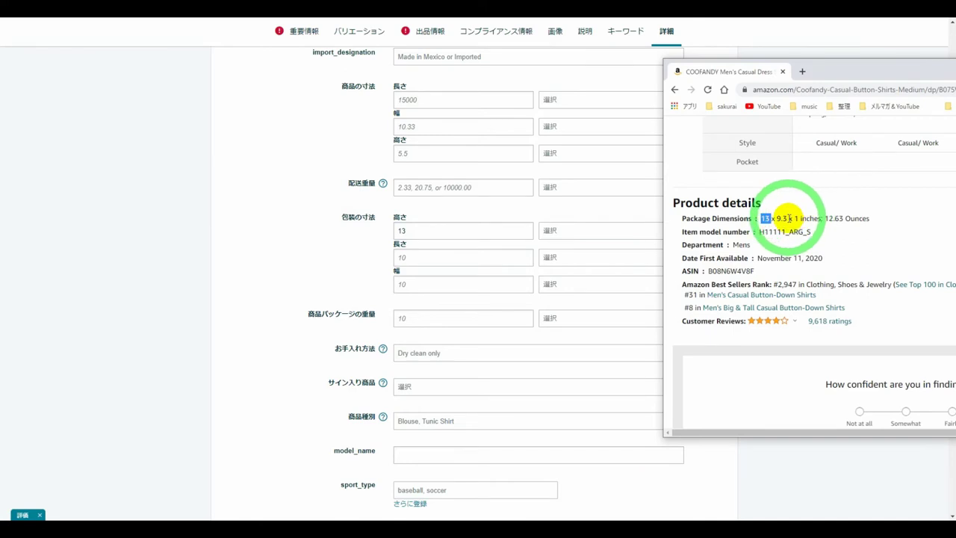
double_click(787, 218)
key(ctrl+c)
click(420, 258)
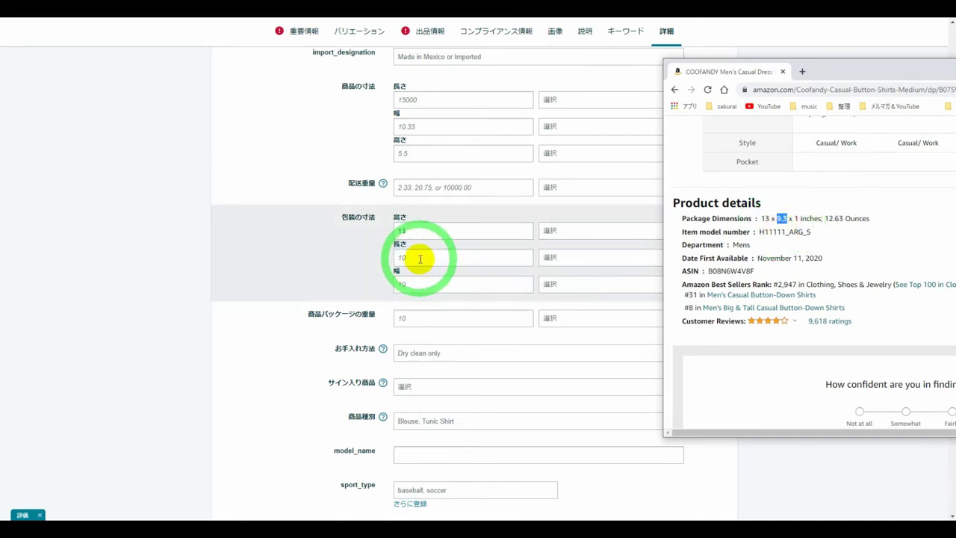
key(ctrl+v)
click(426, 284)
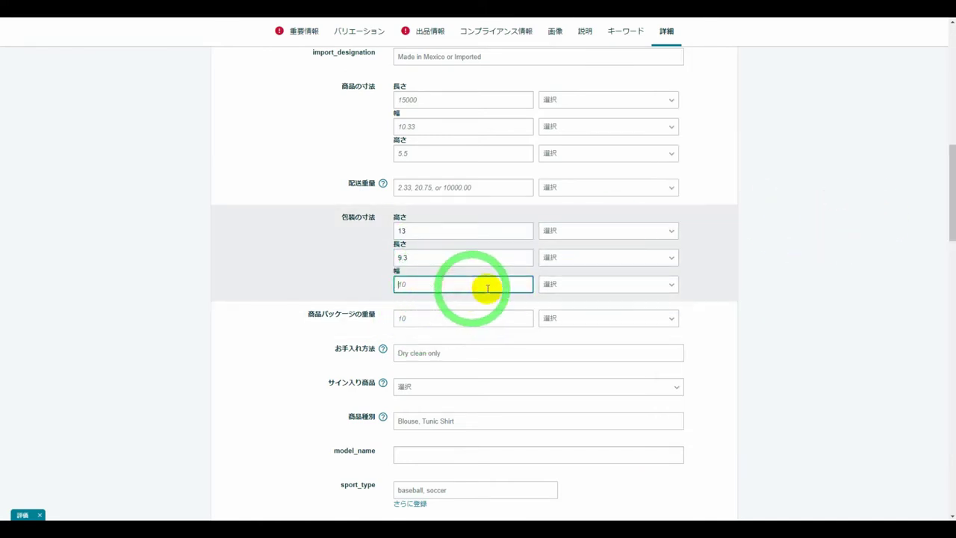
text(1)
key(Return)
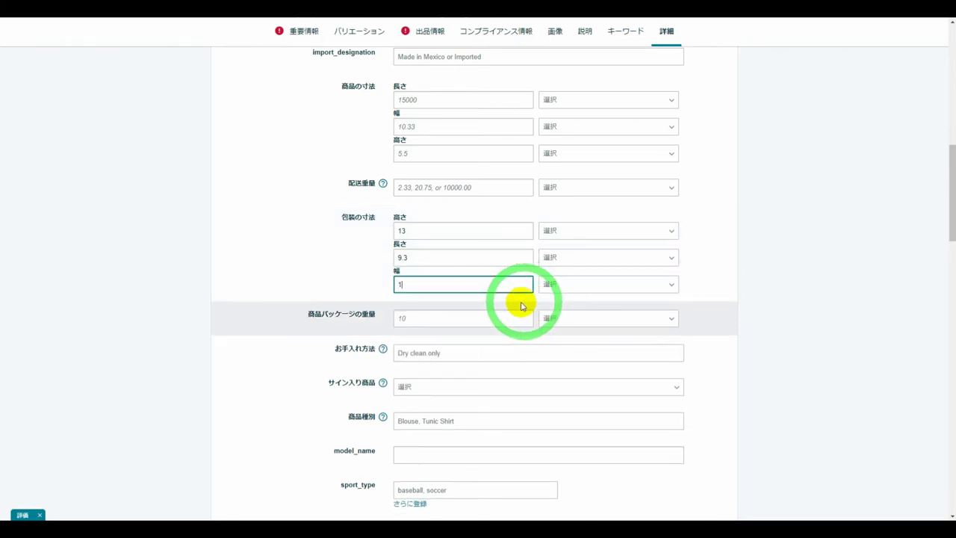
Step: Set the unit of the package height, length and width (包装の寸法) to IN
click(608, 233)
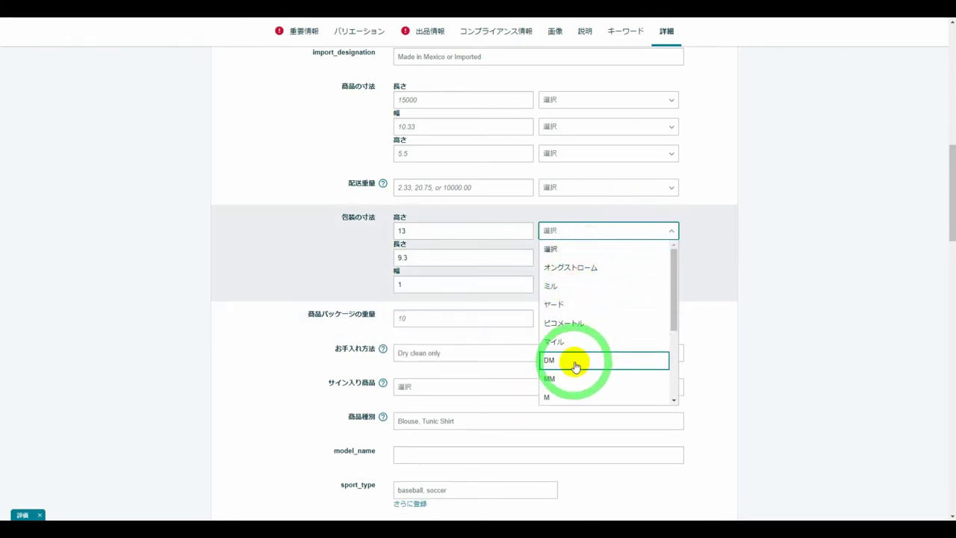
scroll(584, 356, down, 5)
click(572, 284)
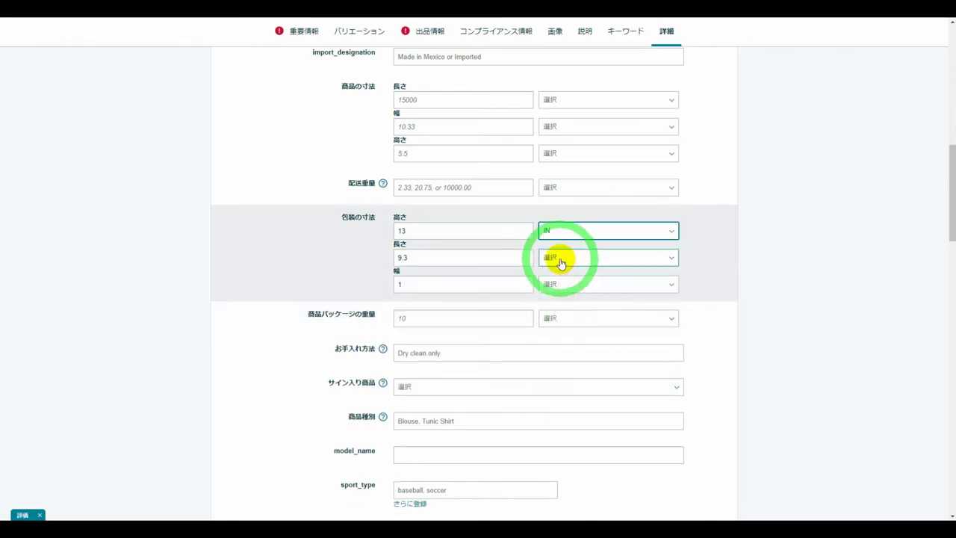
click(559, 259)
scroll(574, 400, down, 3)
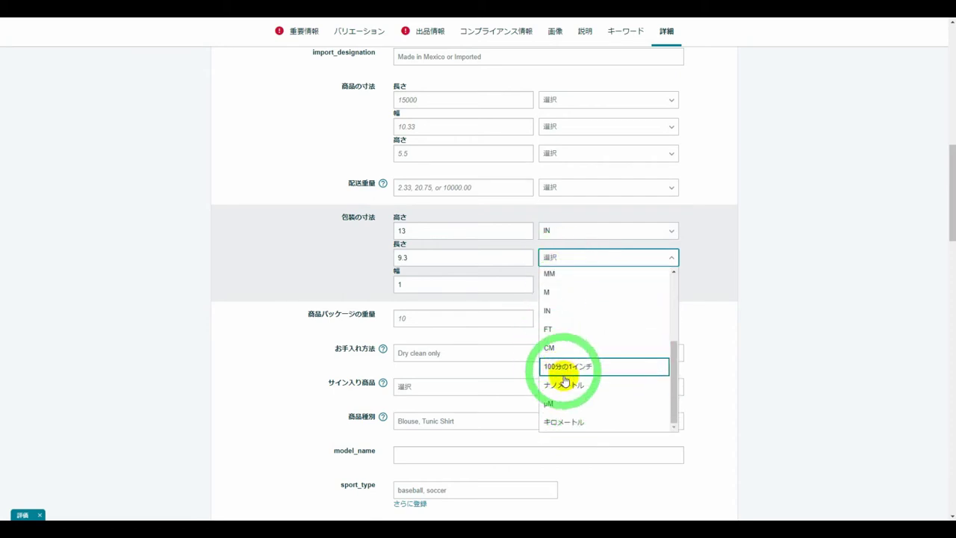
click(575, 311)
click(576, 284)
scroll(590, 329, down, 4)
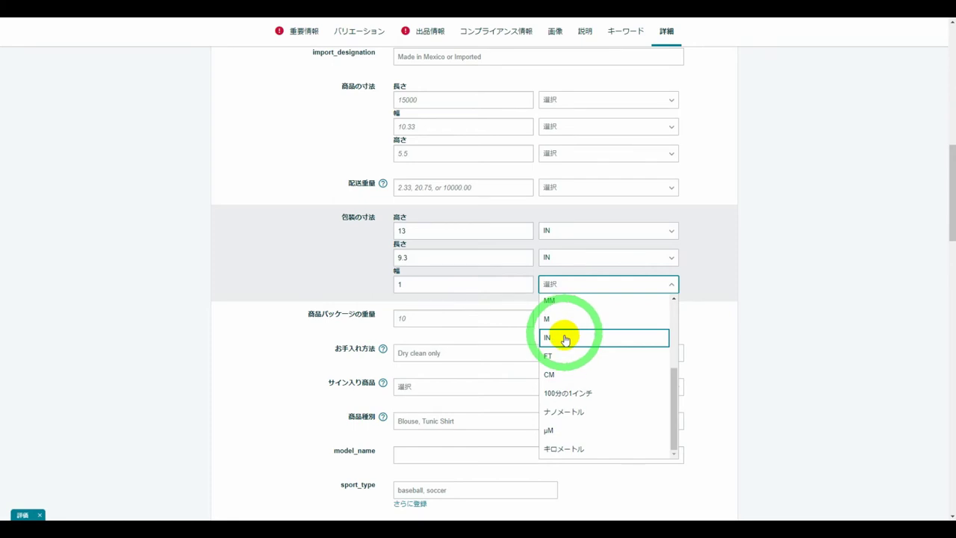
click(565, 338)
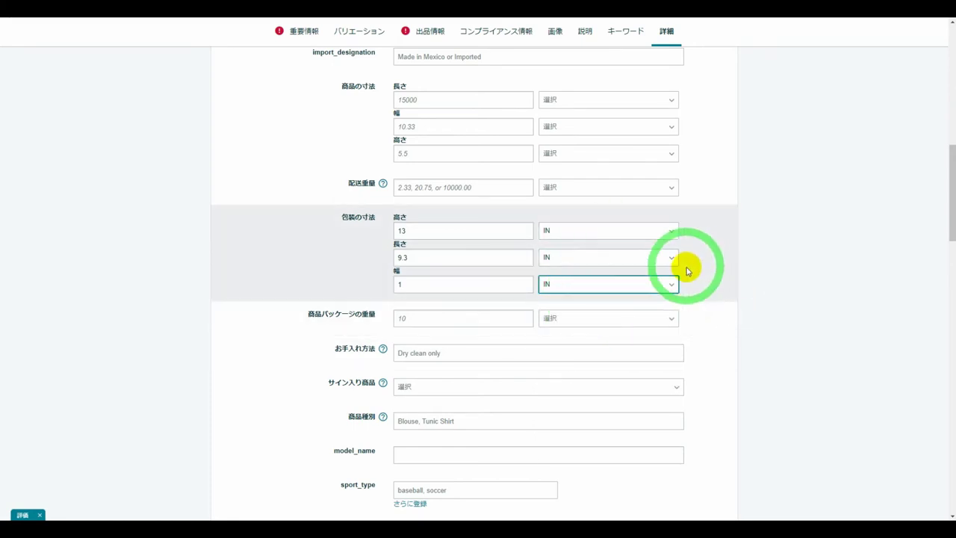
Step: Set the package weight (商品パッケージの重量) to 12.63 OZ, copying the weight from the COOFANDY product details
key(alt+Tab)
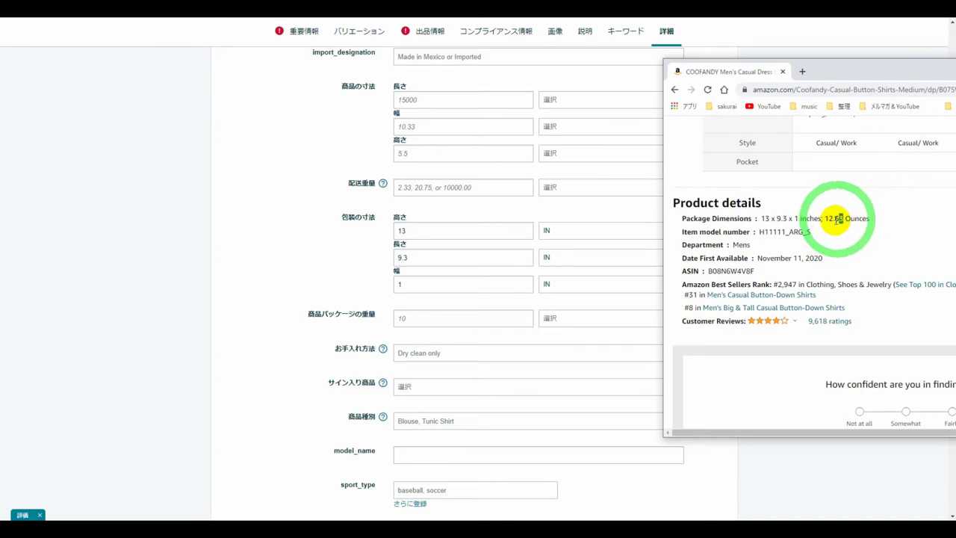
drag(842, 218, 826, 219)
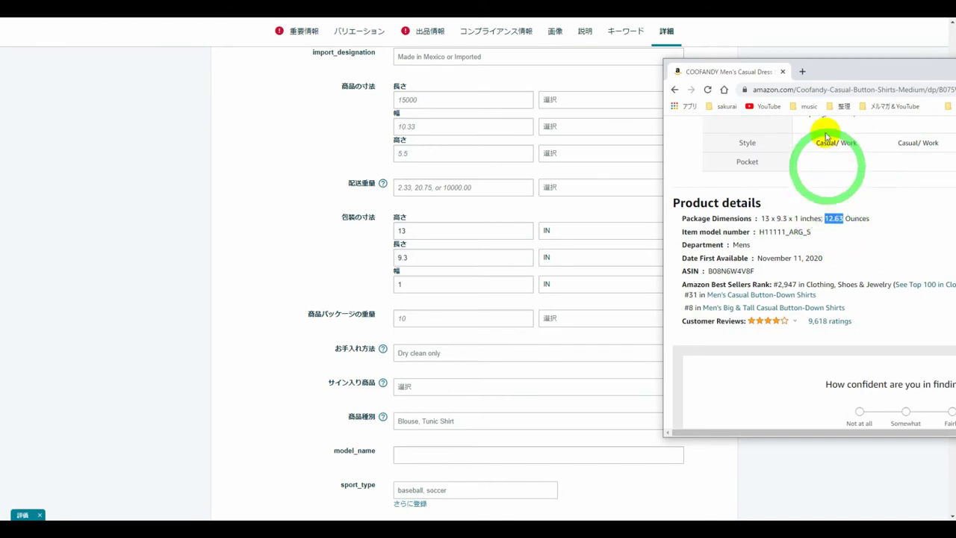
key(alt+Tab)
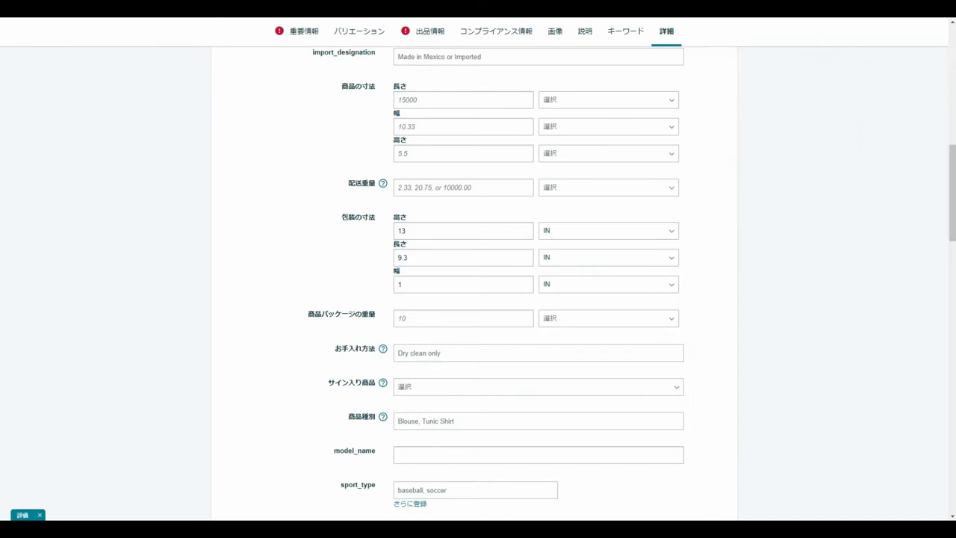
click(403, 320)
key(ctrl+v)
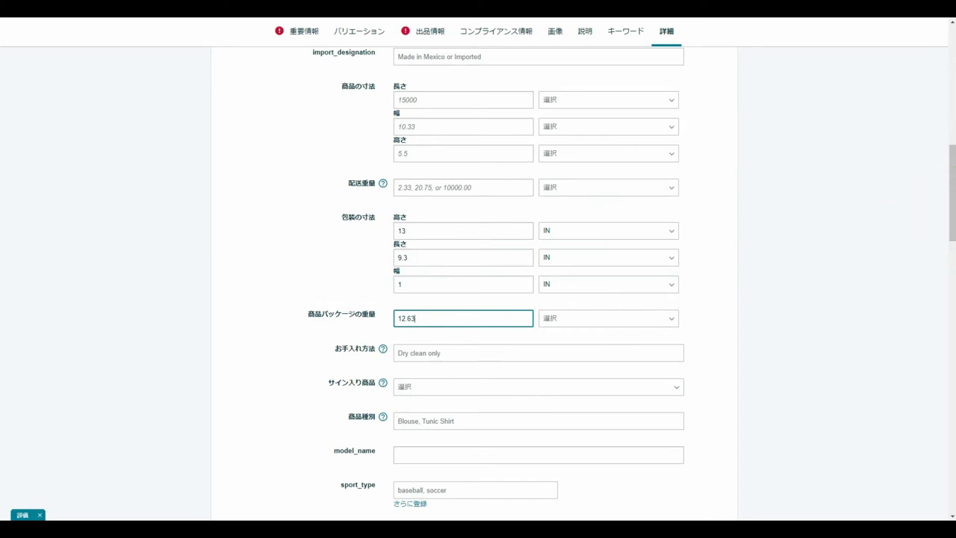
key(alt+Tab)
drag(933, 100, 920, 98)
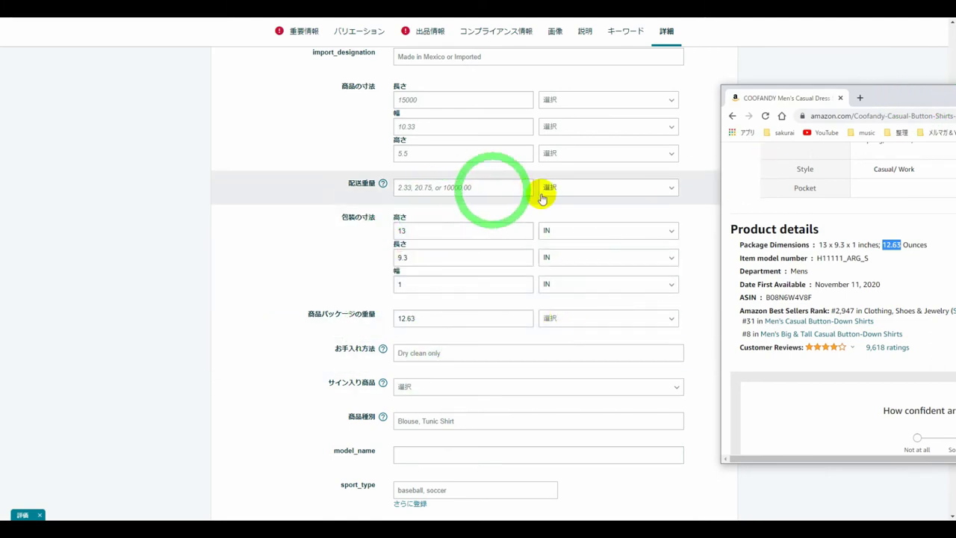
click(603, 319)
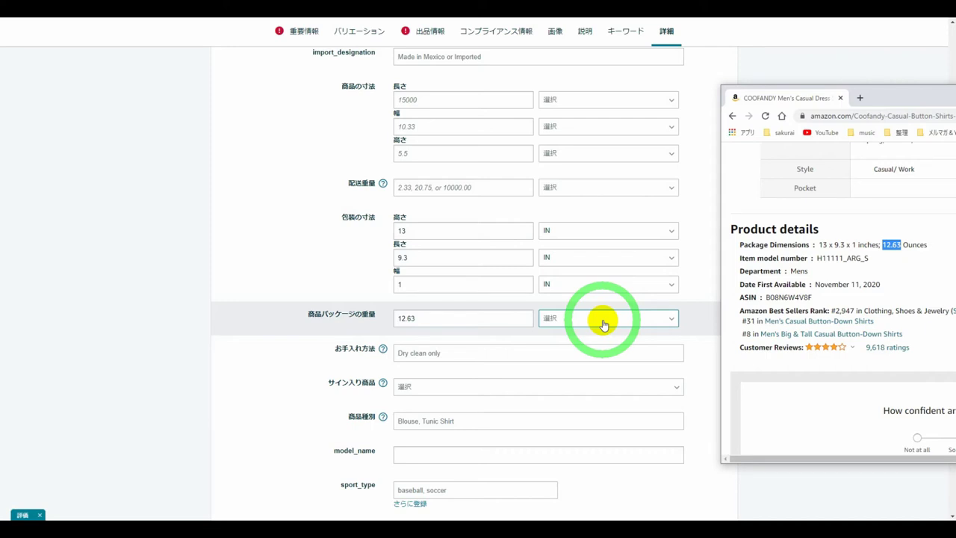
click(604, 324)
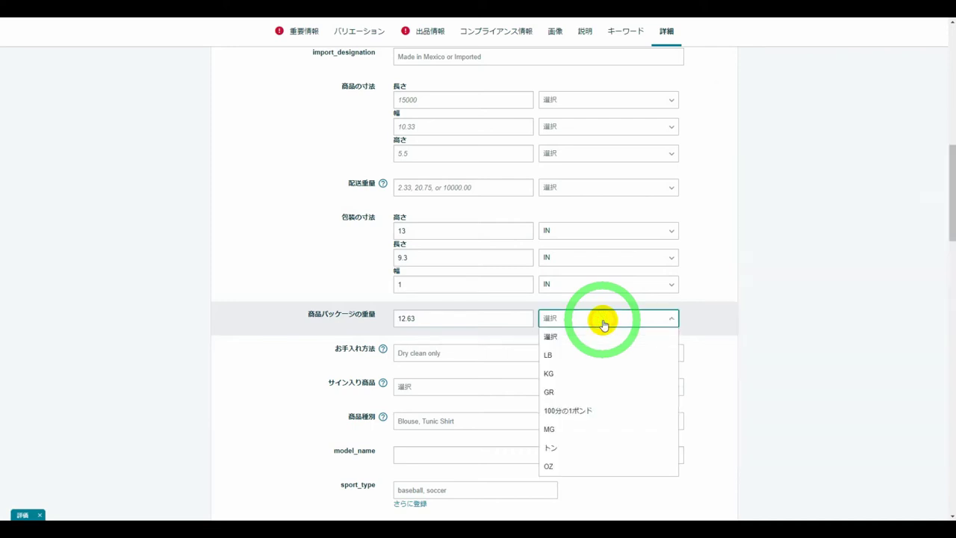
click(573, 468)
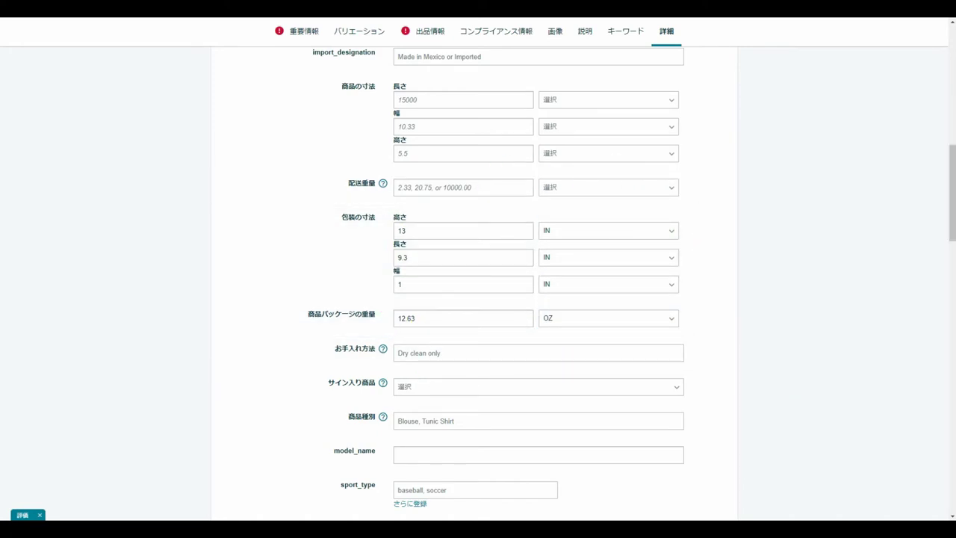
Step: Review the package size and weight entries, and examine the battery and hazardous material fields in the compliance information (コンプライアンス情報)
mouse_move(448, 257)
mouse_down()
mouse_move(426, 271)
mouse_move(376, 252)
mouse_move(363, 217)
mouse_move(338, 312)
mouse_up()
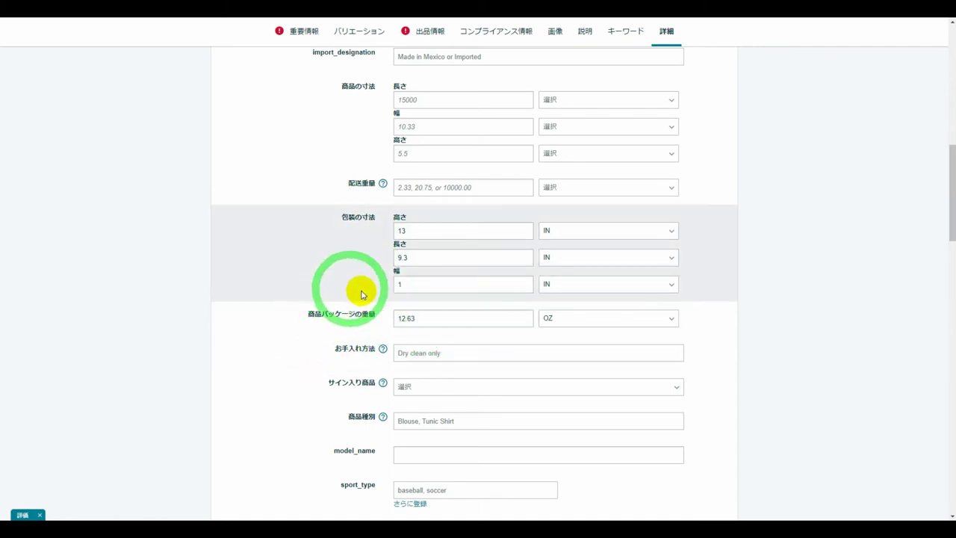
double_click(420, 319)
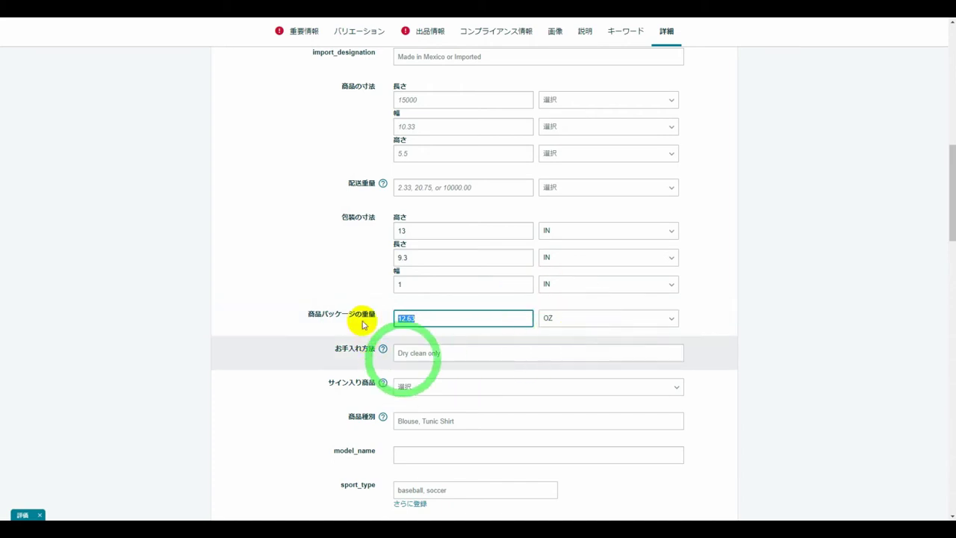
scroll(647, 396, up, 9)
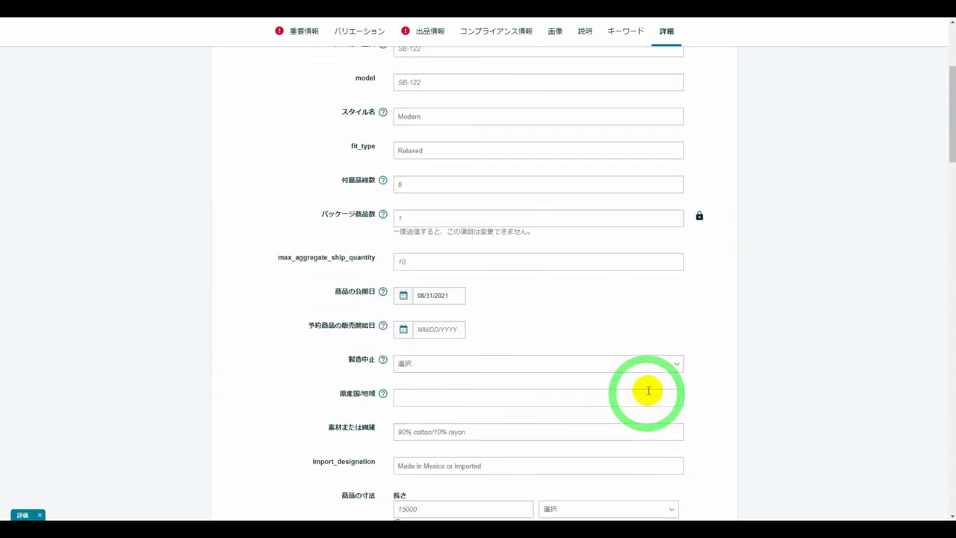
click(492, 41)
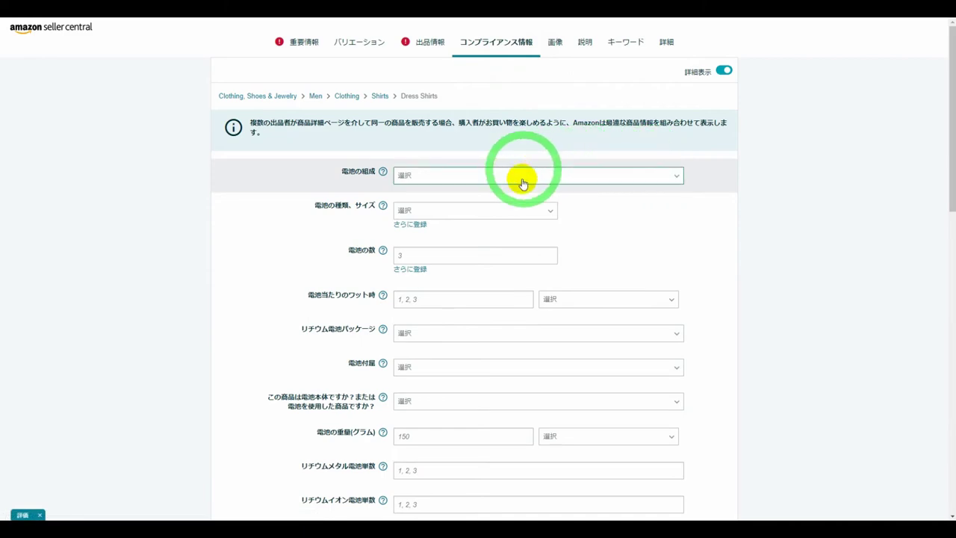
scroll(523, 184, down, 3)
scroll(520, 187, up, 3)
scroll(595, 219, down, 3)
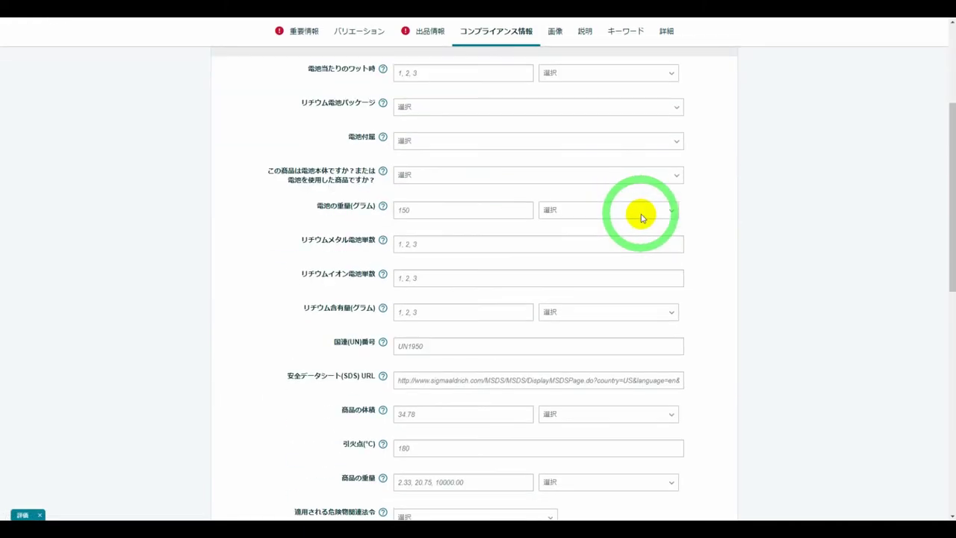
Step: Set both the battery-included field (電池付属) and the battery product question (電池本体ですか) to いいえ
click(431, 147)
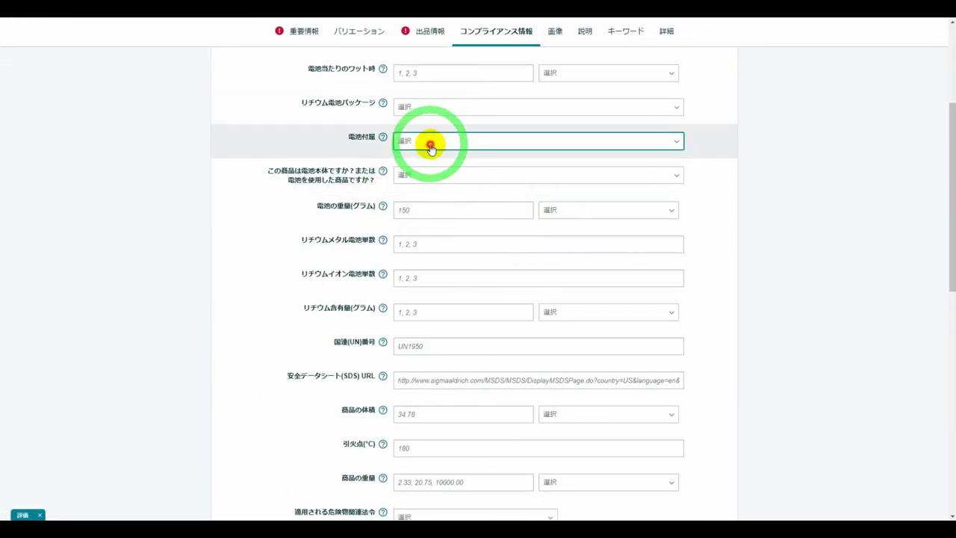
click(416, 195)
click(419, 175)
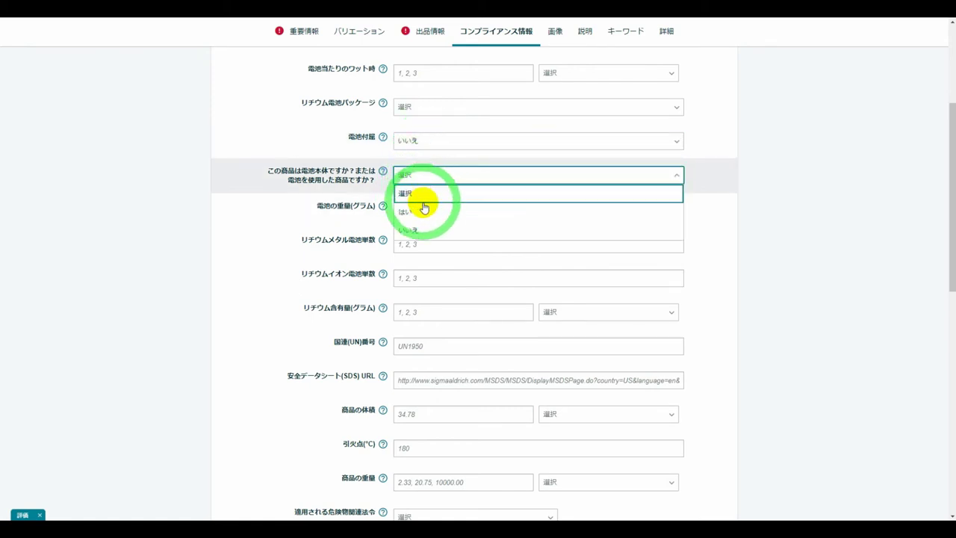
click(420, 228)
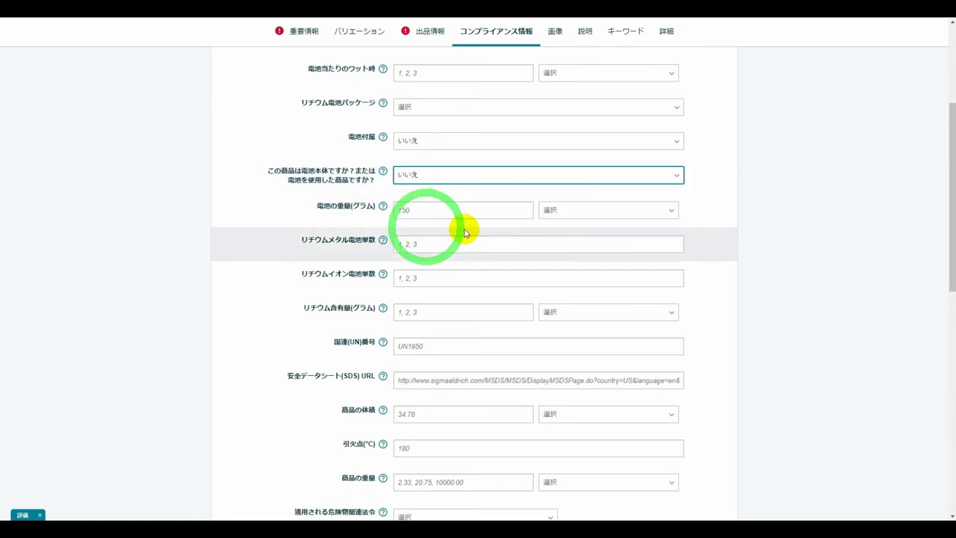
Step: Set the applicable dangerous goods regulation (適用される危険物関連法令) to 該当なし and the hazard label classification (分類／危険物ラベル) to ラベル表示なし
scroll(638, 208, down, 3)
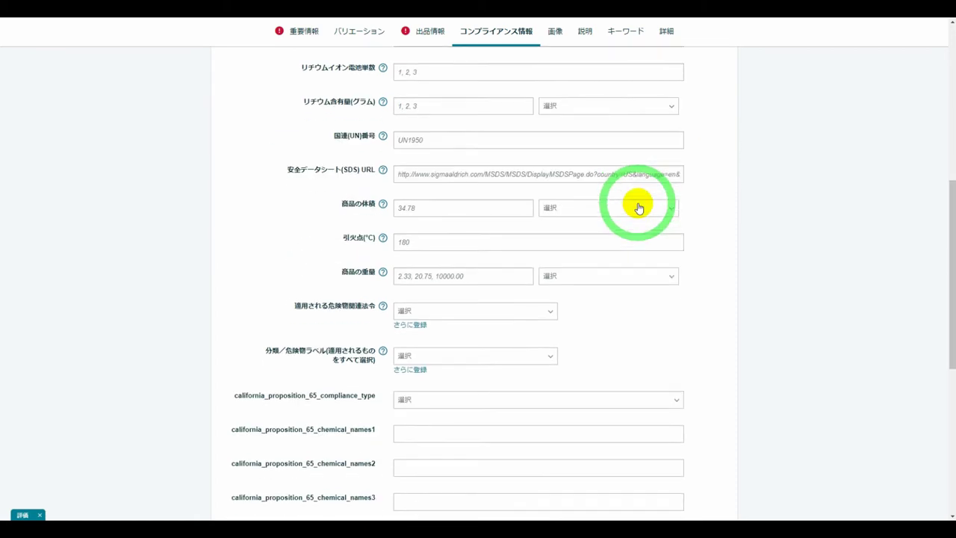
scroll(638, 209, down, 3)
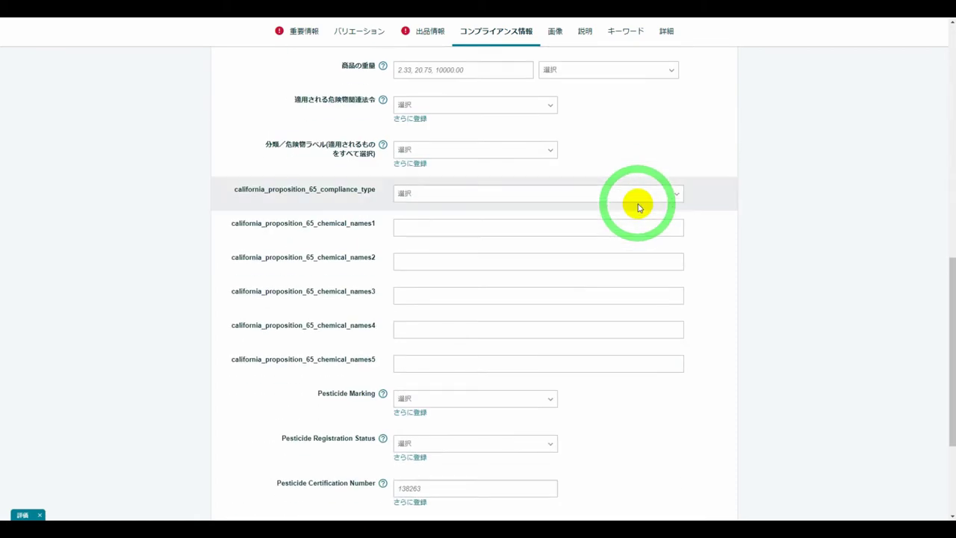
scroll(632, 213, down, 3)
scroll(615, 222, up, 3)
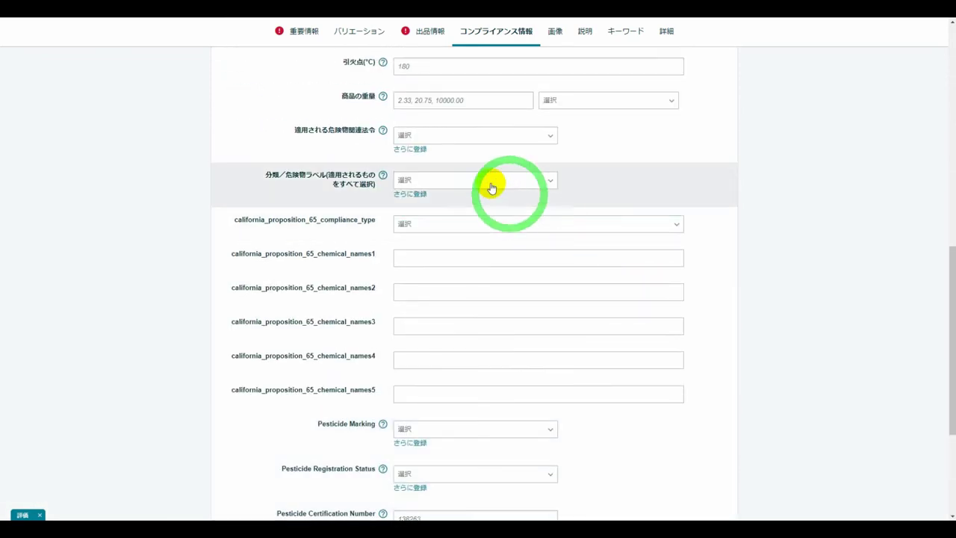
click(437, 142)
click(448, 227)
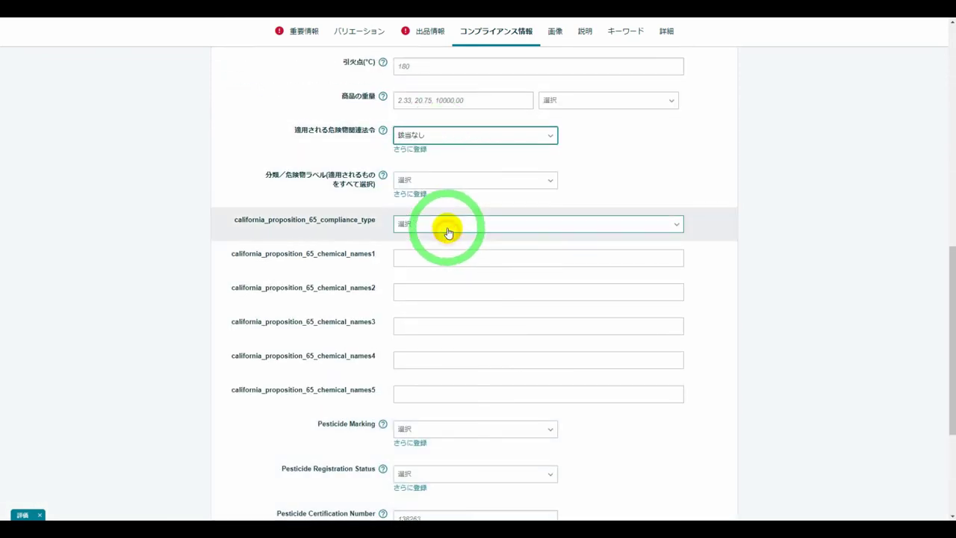
click(441, 181)
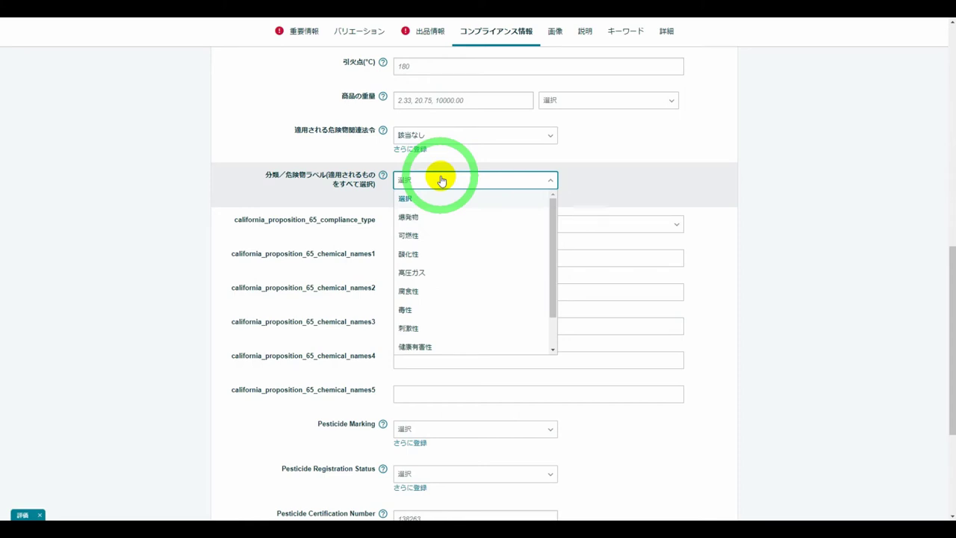
scroll(444, 306, down, 2)
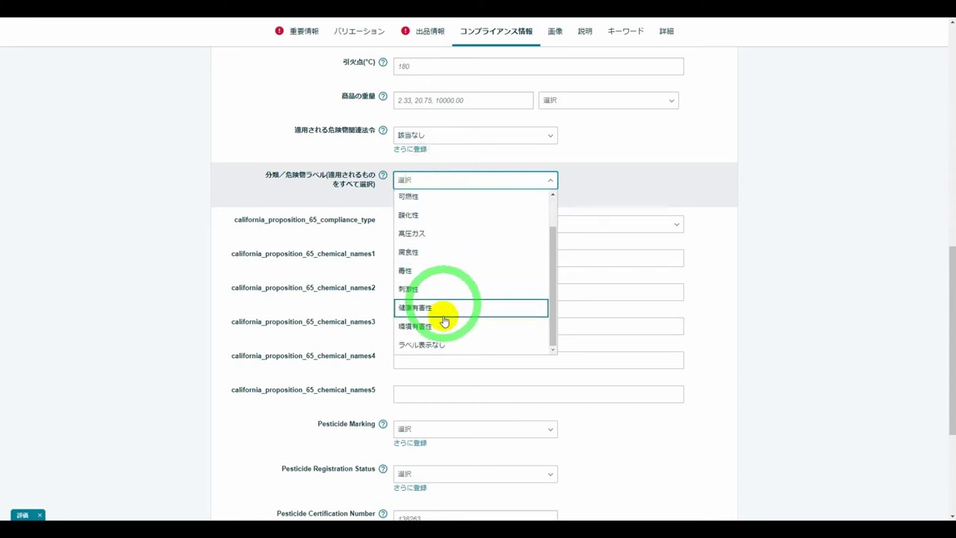
click(428, 347)
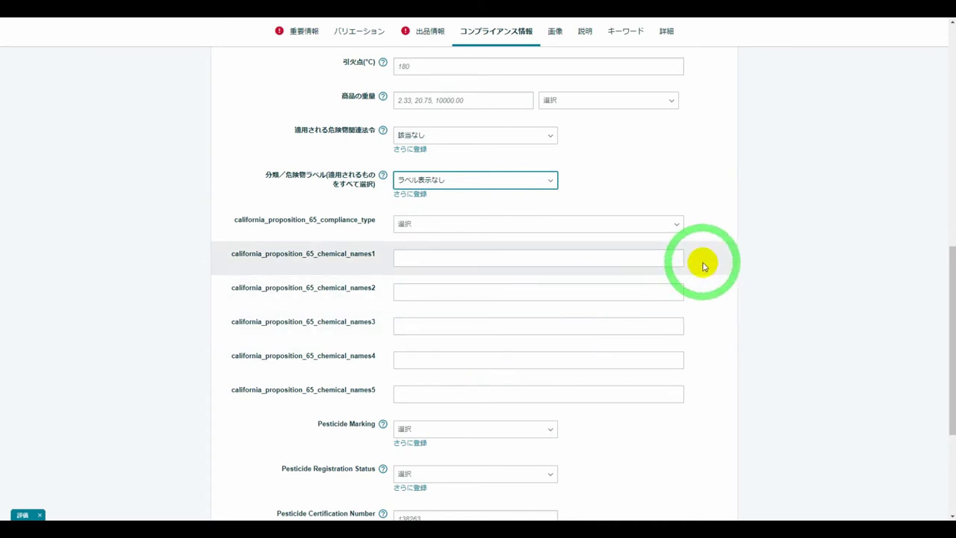
Step: Set the variation theme (バリエーションのテーマ) to color-size and register a variation with color Red and size XL
click(359, 34)
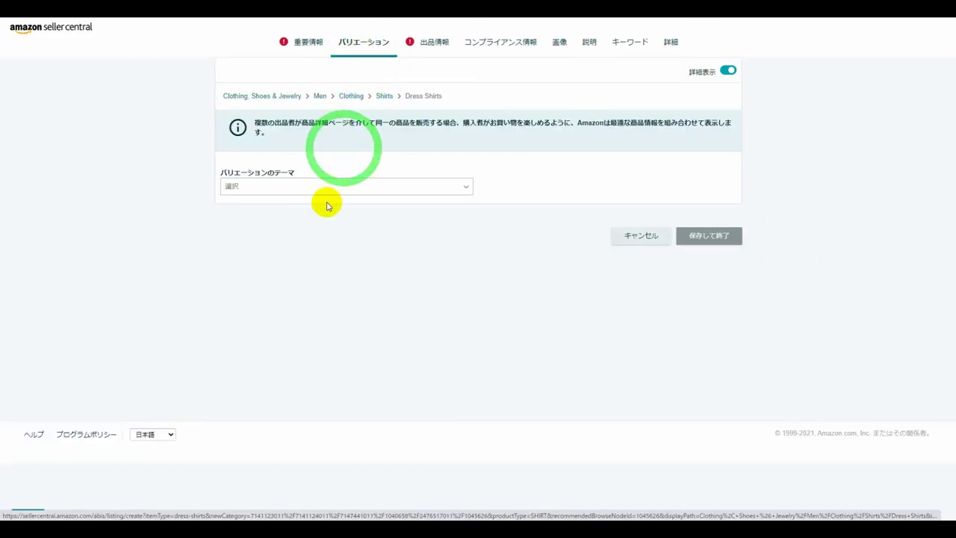
click(296, 186)
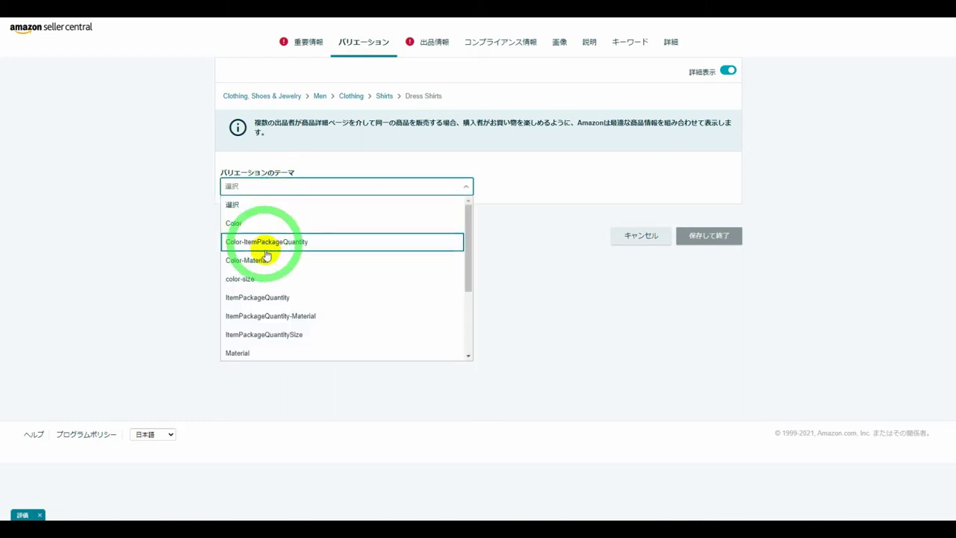
click(267, 278)
click(263, 301)
text(d)
click(251, 340)
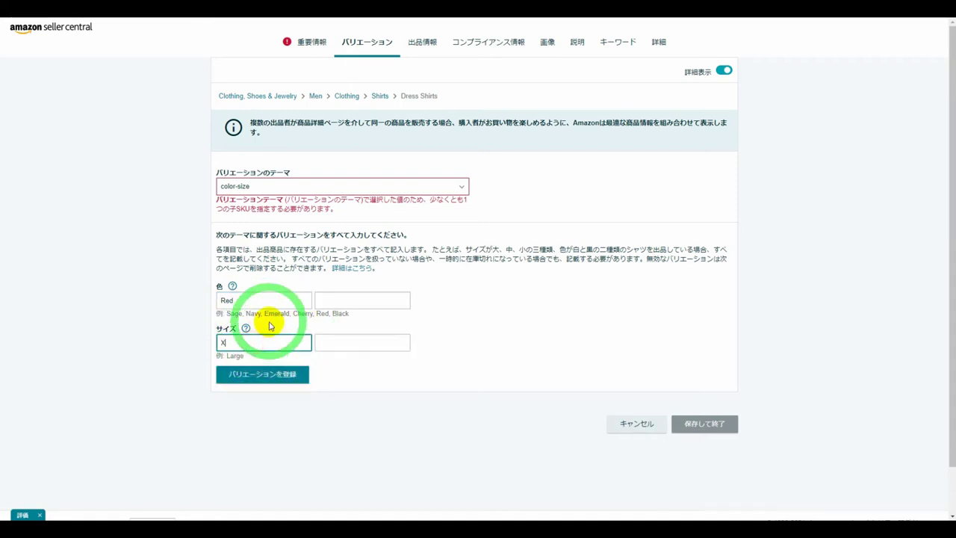
click(240, 377)
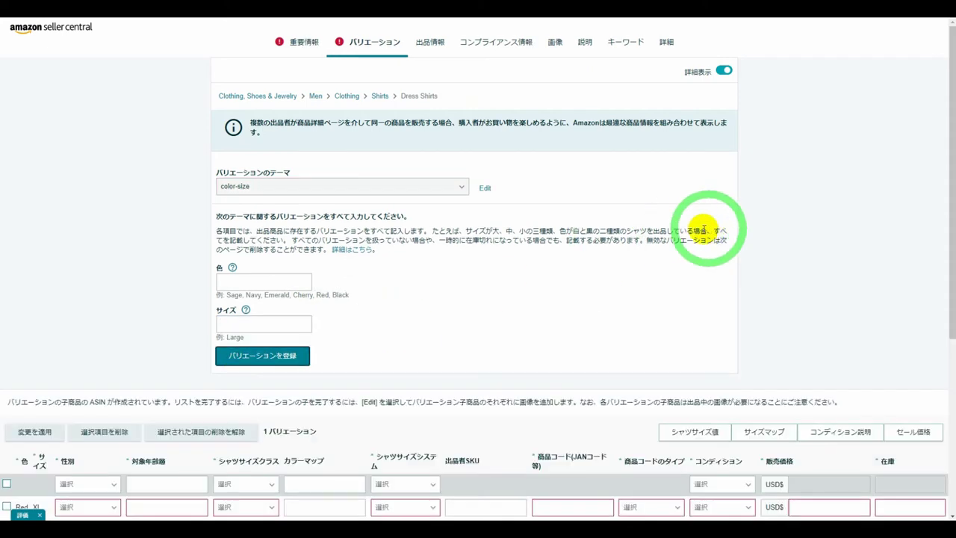
Step: In the vital information (重要情報), enter AAA as the product name, いいえ for adult product and AAA as the brand name
click(305, 47)
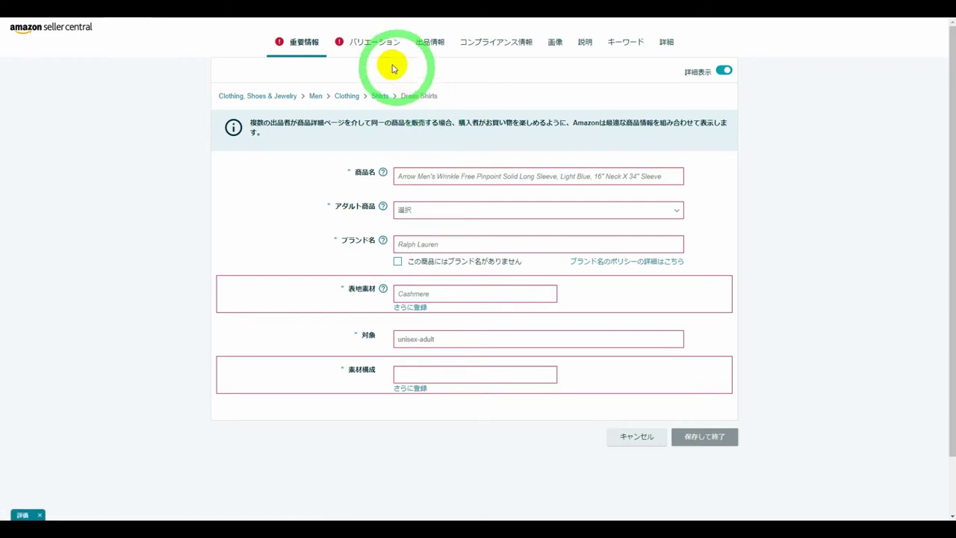
click(378, 45)
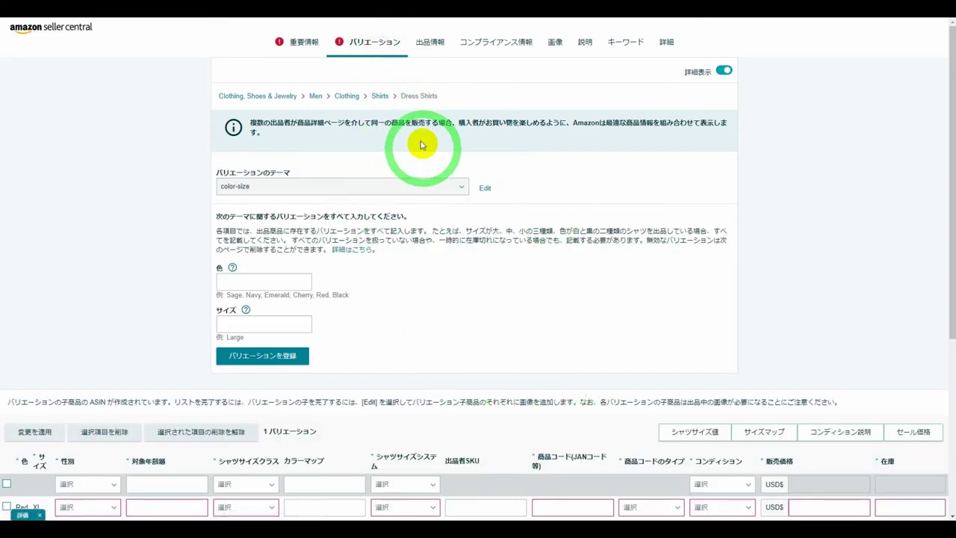
click(313, 51)
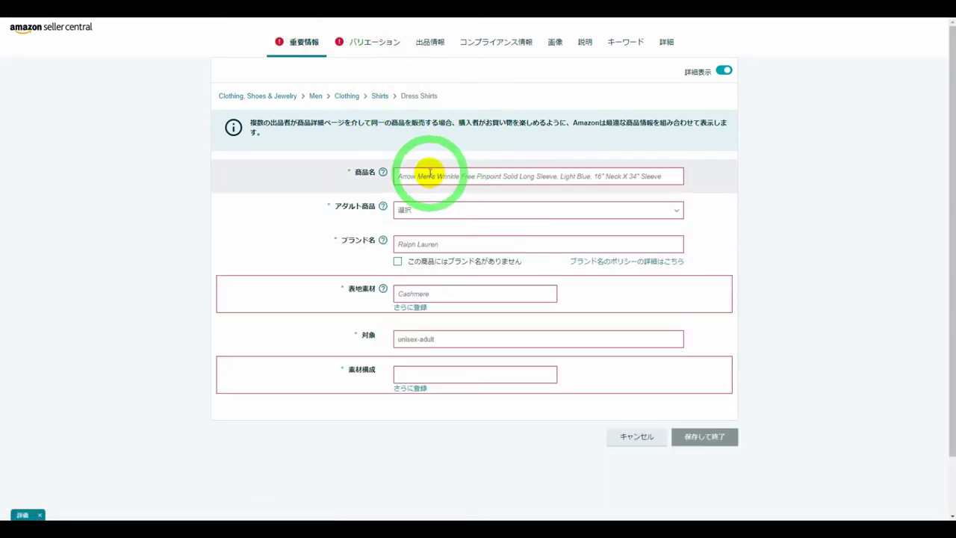
click(429, 174)
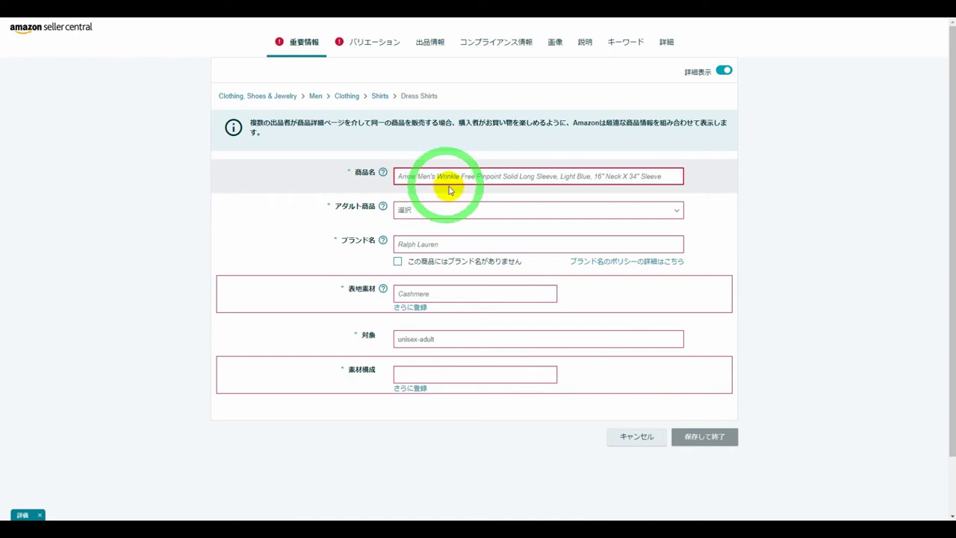
text(AAA)
click(427, 214)
click(421, 260)
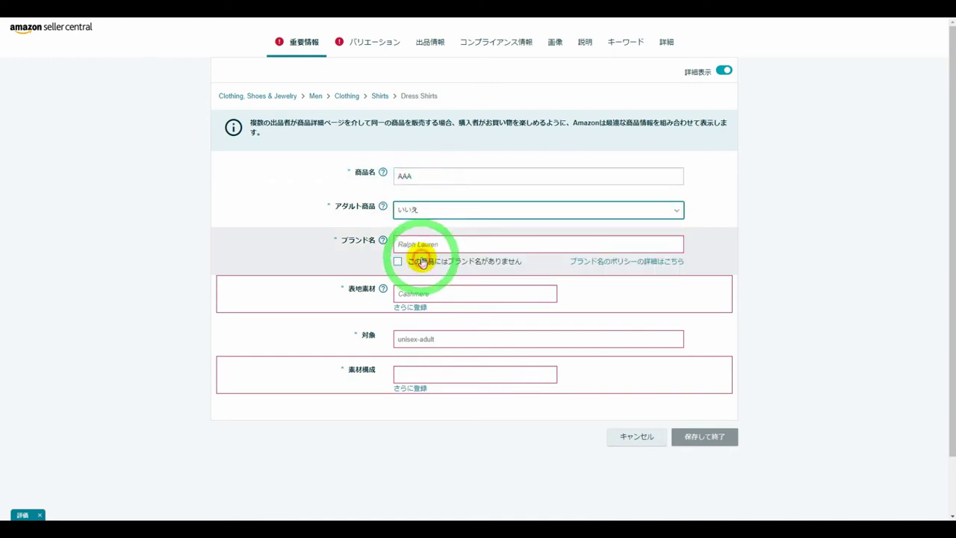
click(399, 243)
text(A)
Step: Set the outer material (表地素材) to cotton, the target (対象) to mens and the material composition (素材構成) to cotton
click(437, 297)
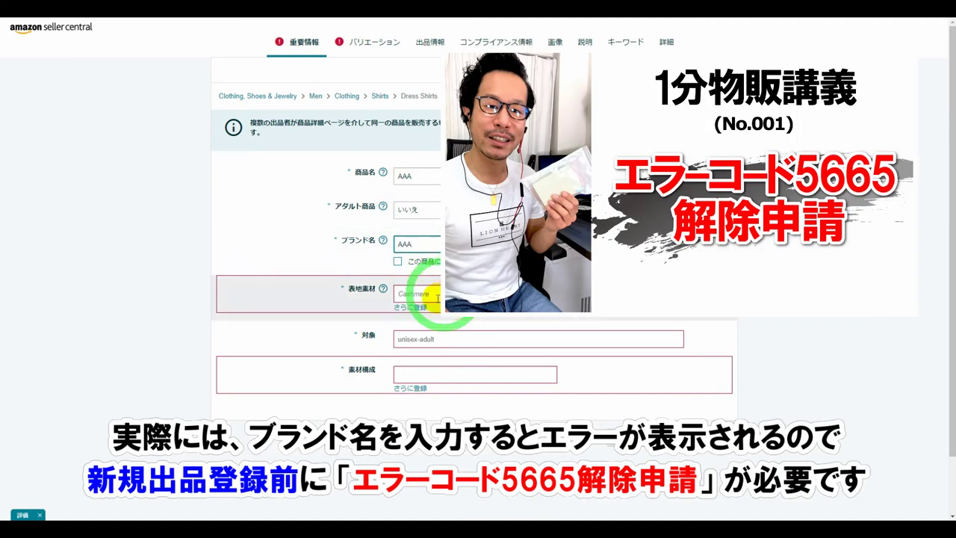
click(385, 317)
text(cotton)
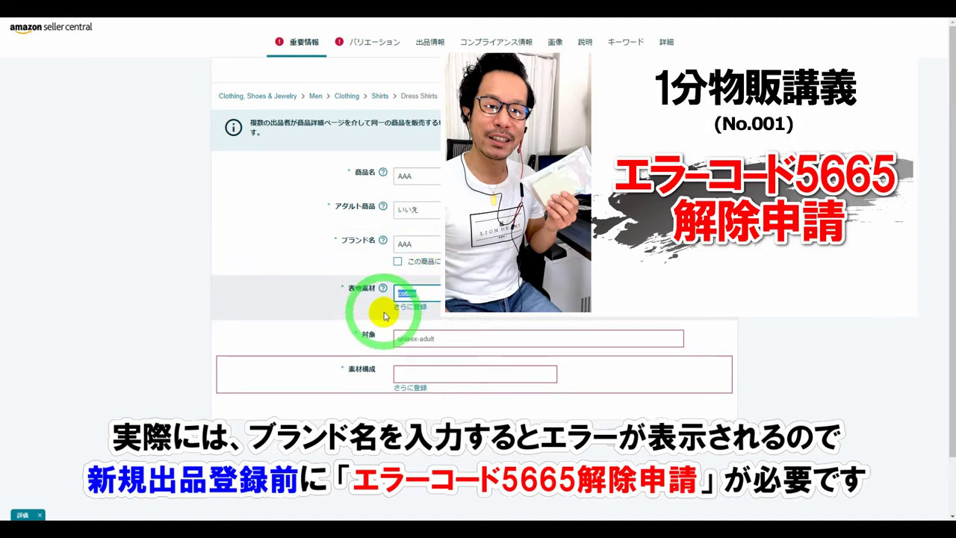
click(420, 338)
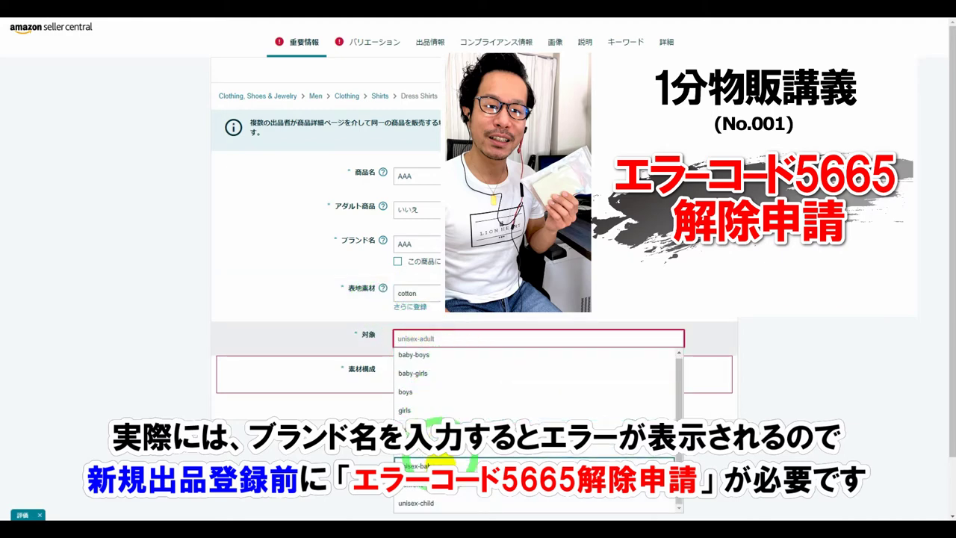
click(411, 429)
click(416, 378)
text(cotton)
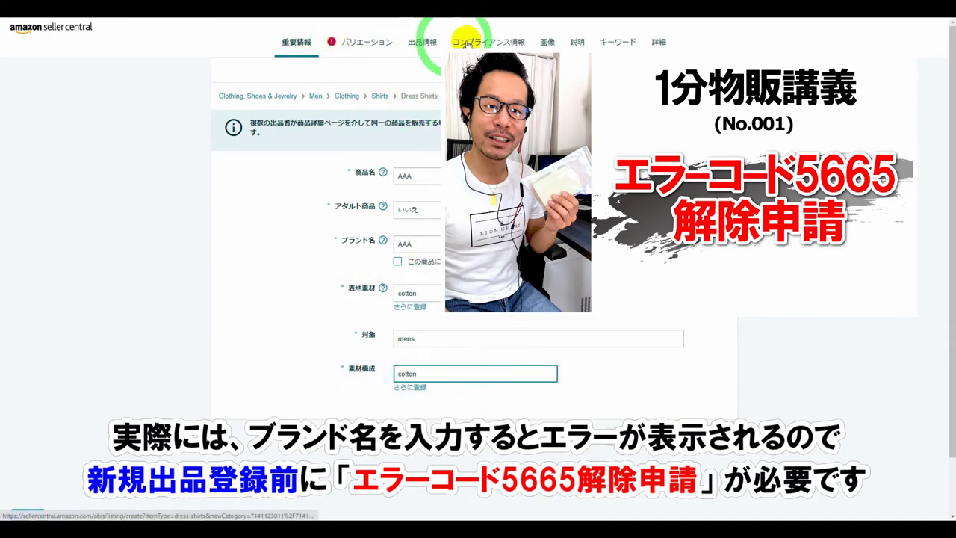
Step: For the Red XL variation, set the gender (性別) to male and the target age range (対象年齢層) to Adult
click(370, 43)
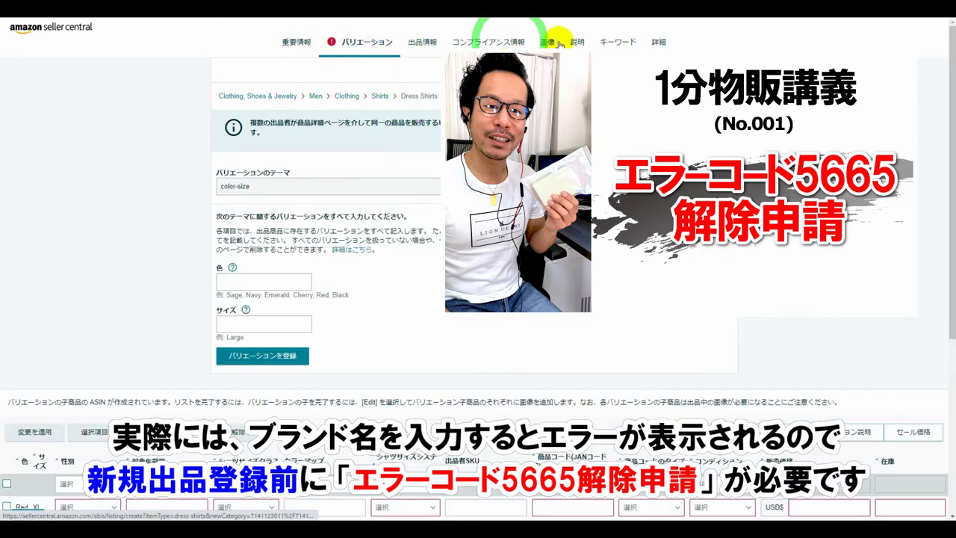
scroll(438, 235, down, 3)
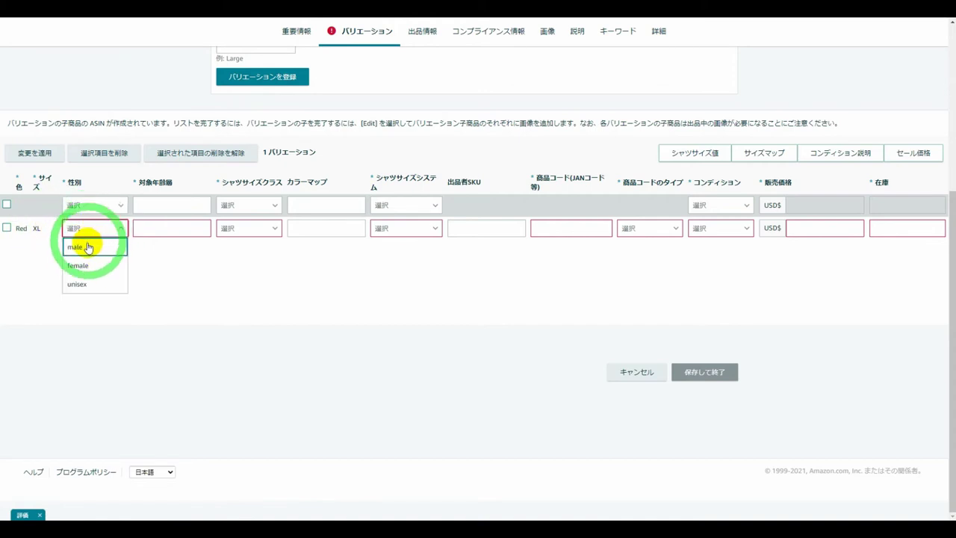
click(84, 248)
click(179, 228)
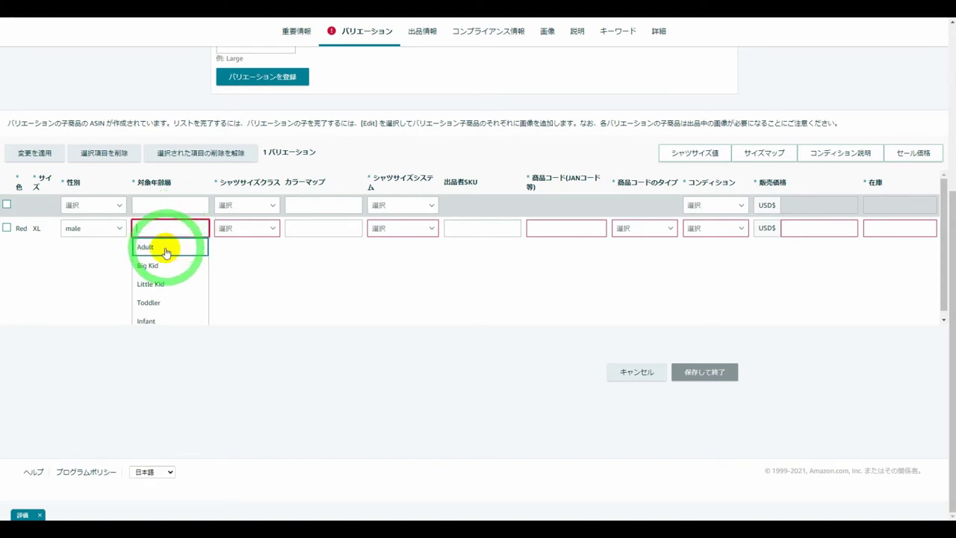
click(165, 250)
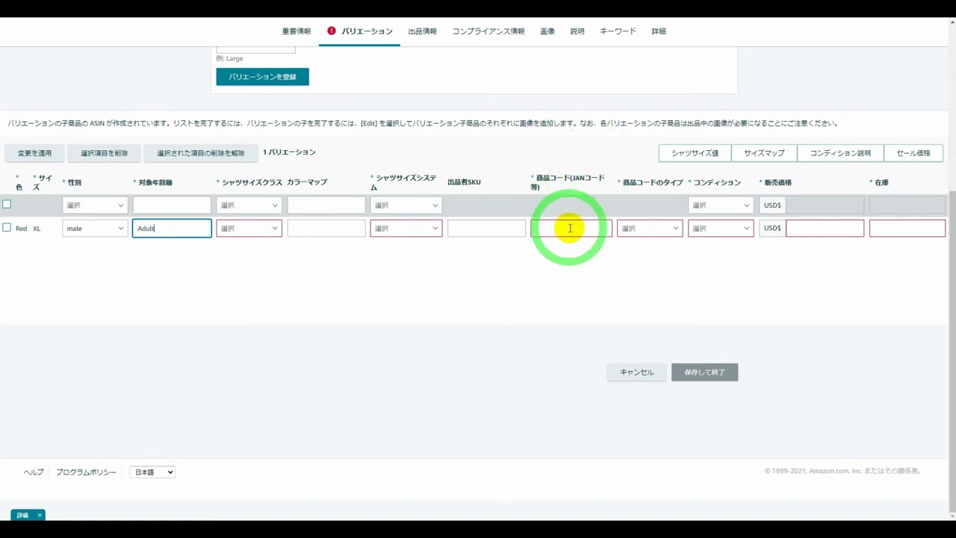
Step: Paste the product code (商品コード) into the Red XL variation and set its code type to EAN
key(ctrl+v)
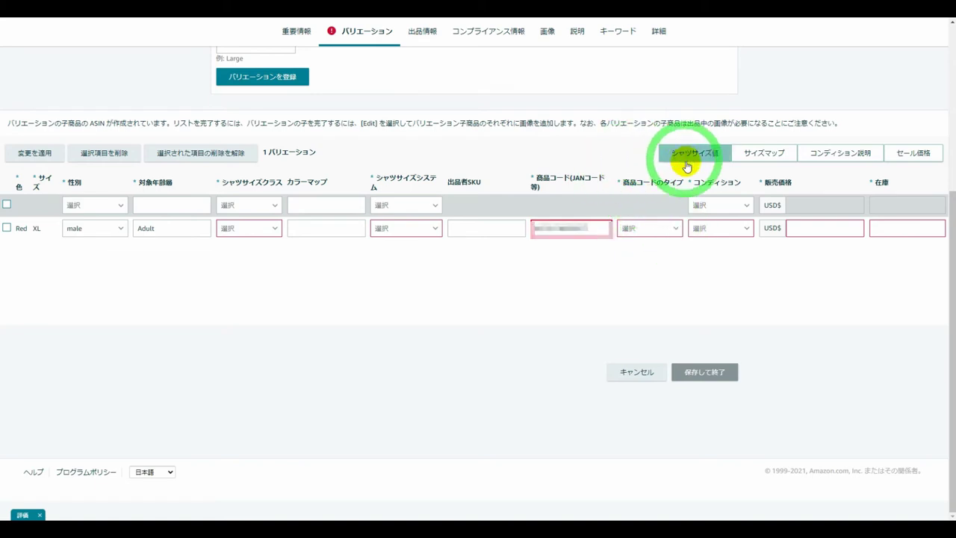
click(649, 228)
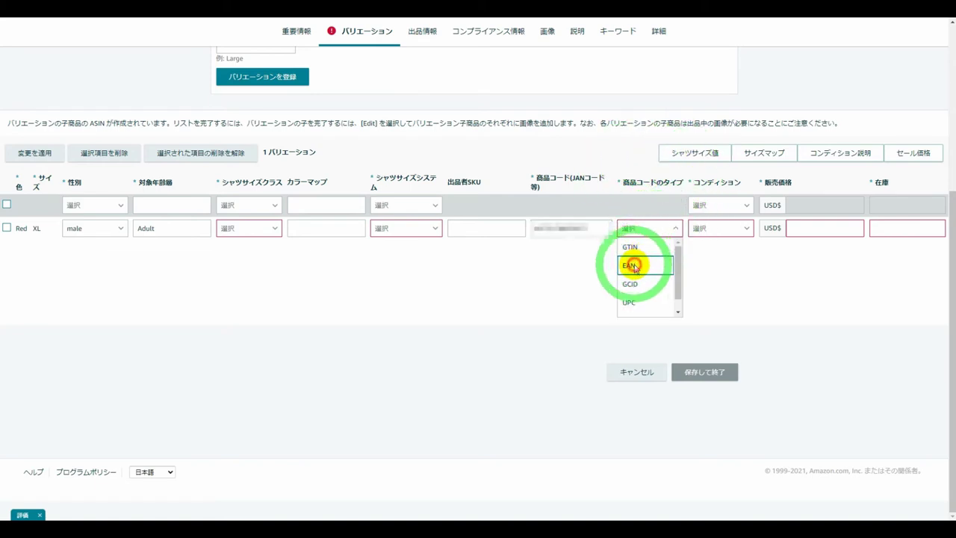
click(636, 266)
Step: Set the Red XL variation's condition (コンディション) to 新品 and its selling price (販売価格) to USD$ 19.99
click(723, 229)
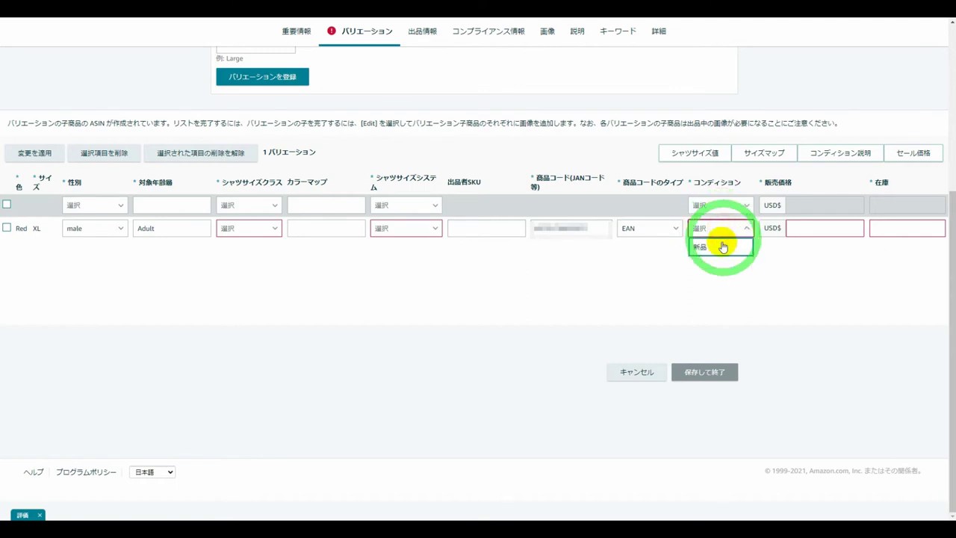
click(716, 245)
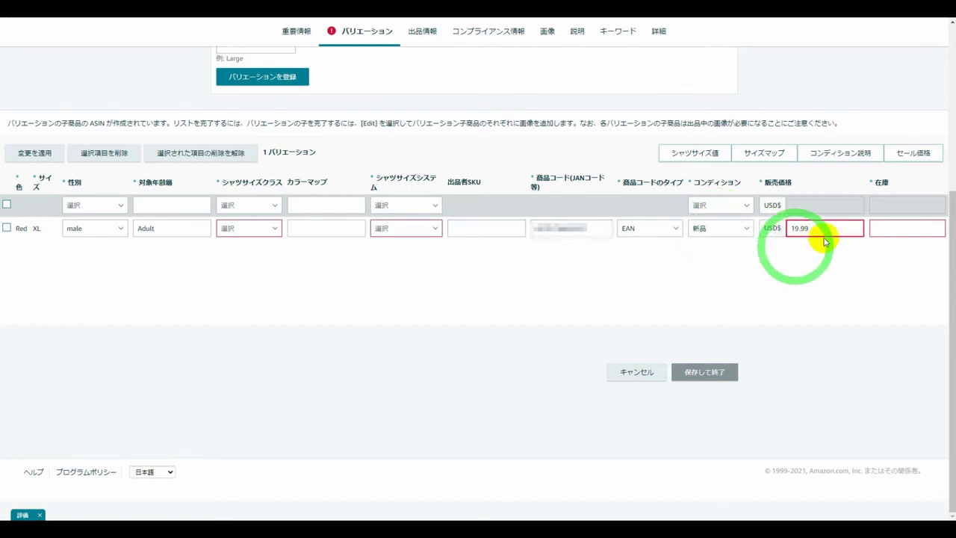
click(876, 230)
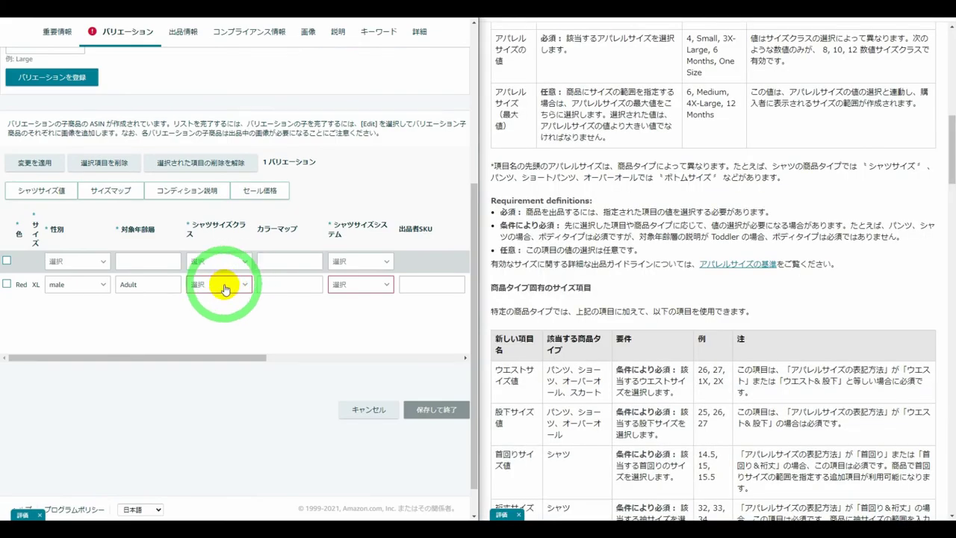
Step: Examine the apparel size fields and requirements on the help page 服&ファッション小物、シューズ&バッグの出品方法
scroll(683, 186, up, 6)
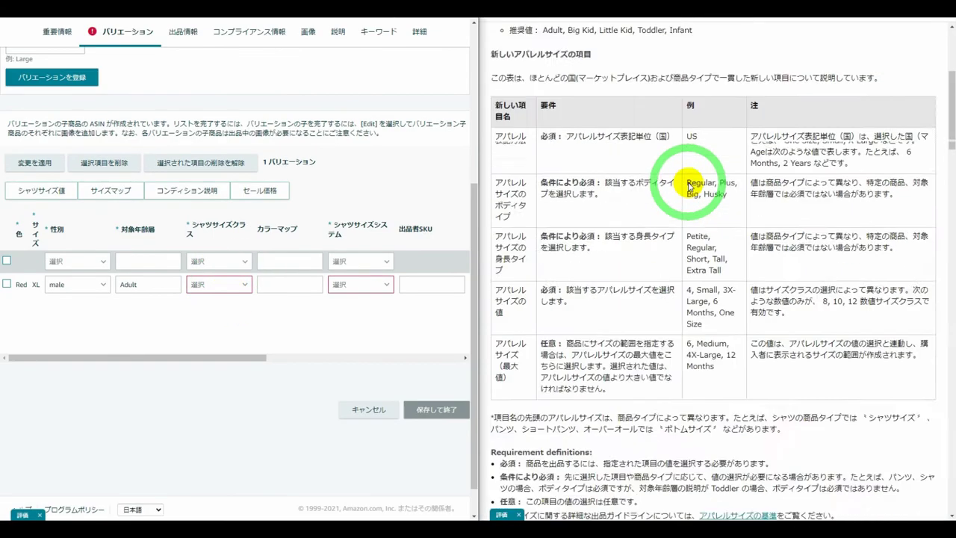
scroll(688, 186, up, 3)
drag(492, 99, 926, 96)
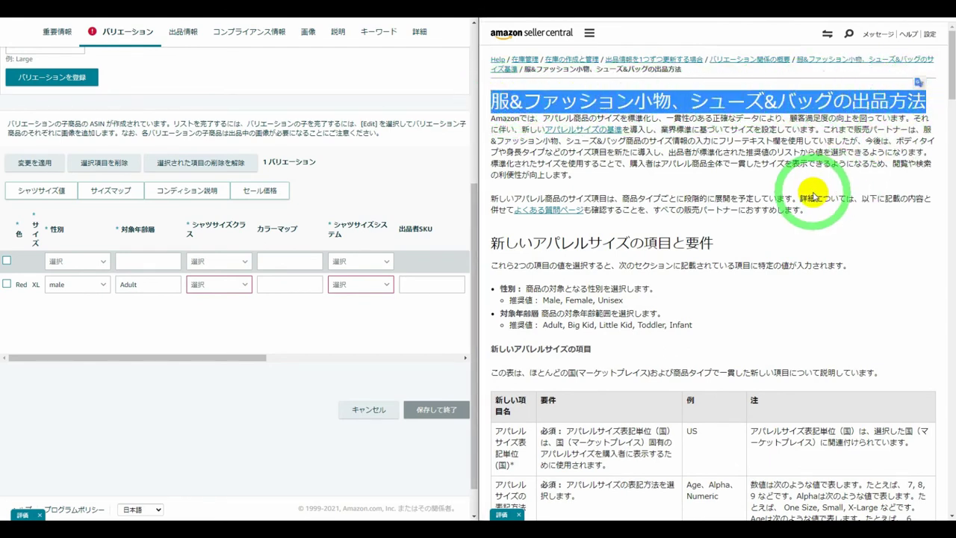
scroll(812, 195, down, 3)
scroll(812, 195, down, 10)
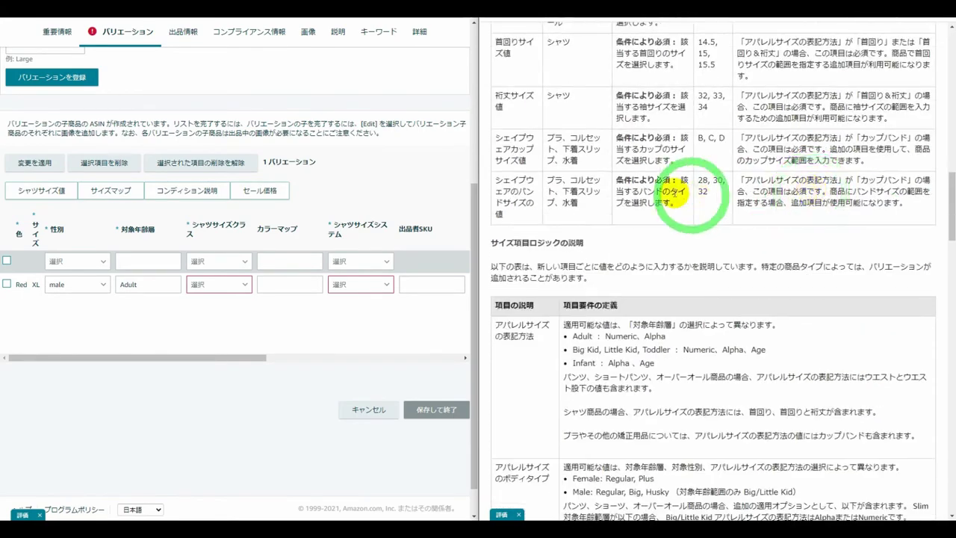
Step: Examine the apparel size examples on the help page, especially the Alpha row in the shirt-specific table シャツに固有の例
scroll(678, 196, down, 8)
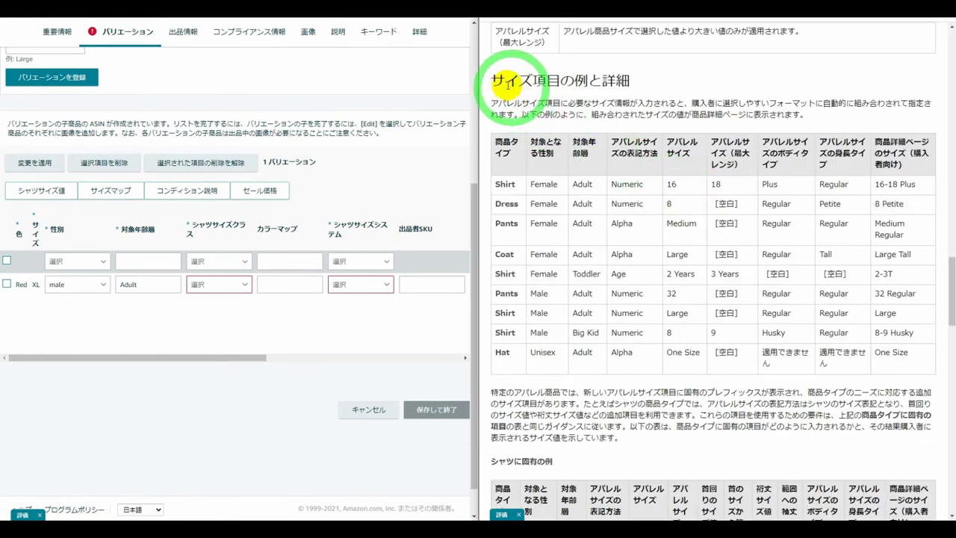
drag(486, 80, 633, 79)
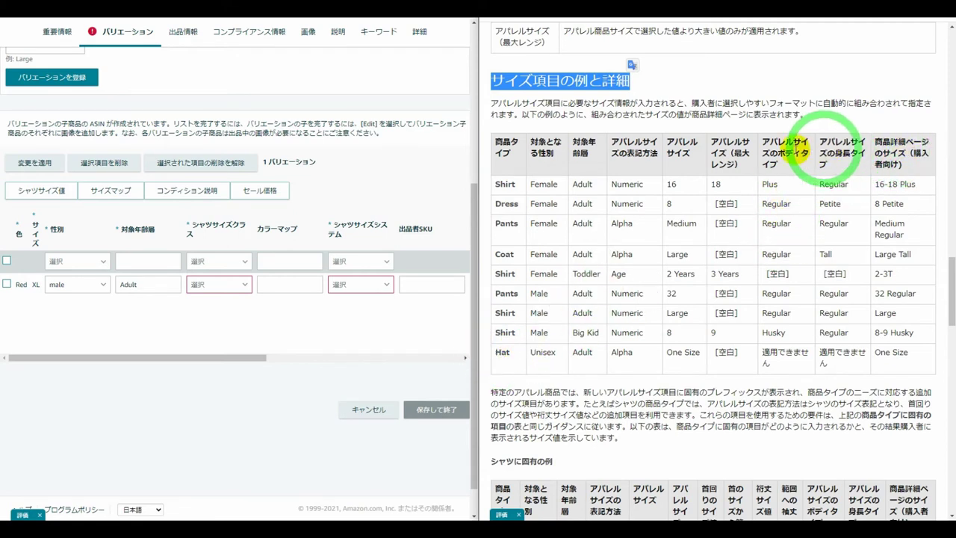
drag(495, 140, 520, 141)
drag(593, 152, 821, 177)
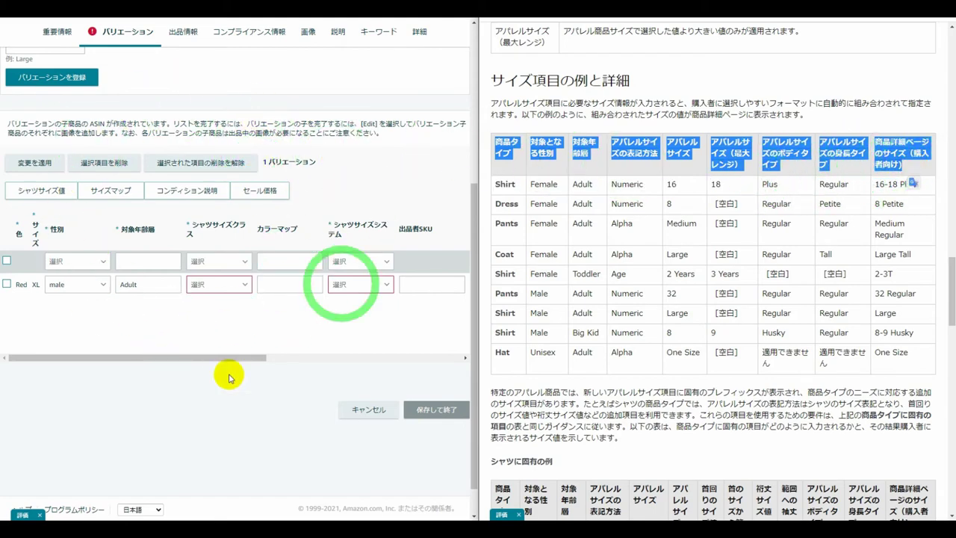
scroll(791, 169, down, 5)
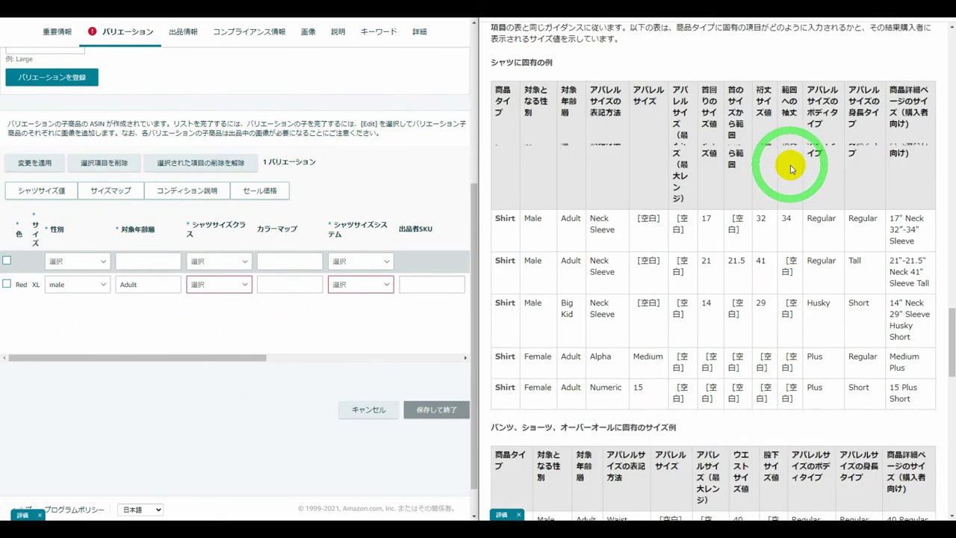
drag(489, 49, 554, 49)
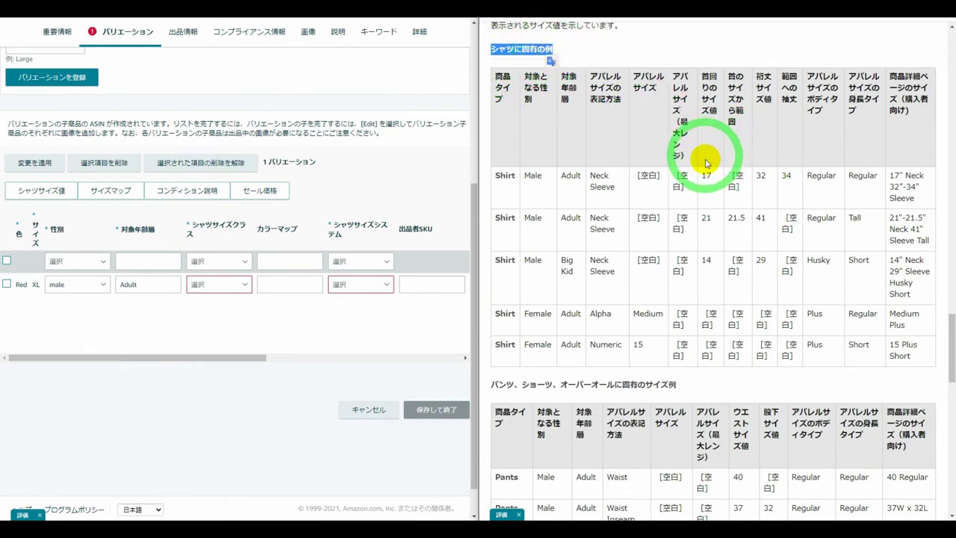
double_click(36, 285)
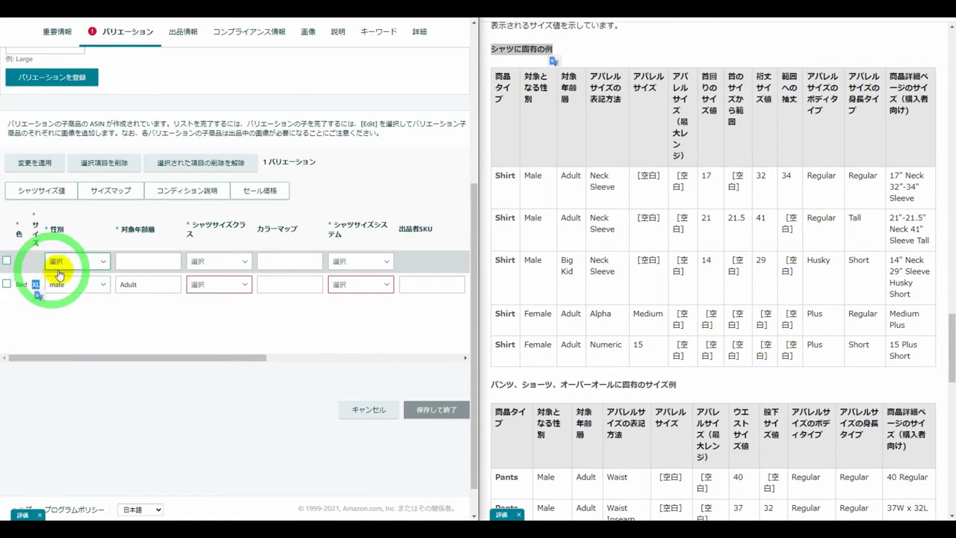
mouse_move(590, 314)
mouse_down()
mouse_move(604, 320)
mouse_move(604, 298)
mouse_move(607, 321)
mouse_move(588, 305)
mouse_up()
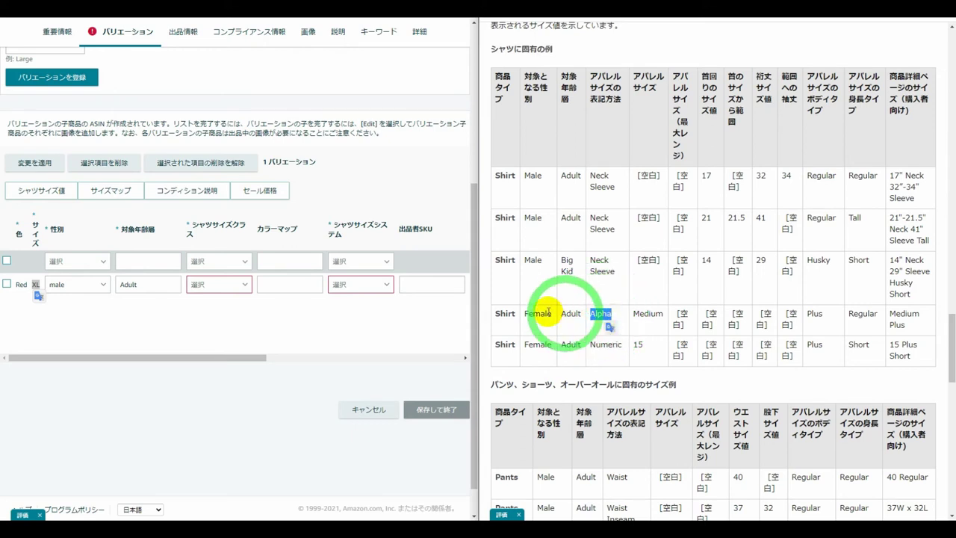
drag(495, 315, 885, 305)
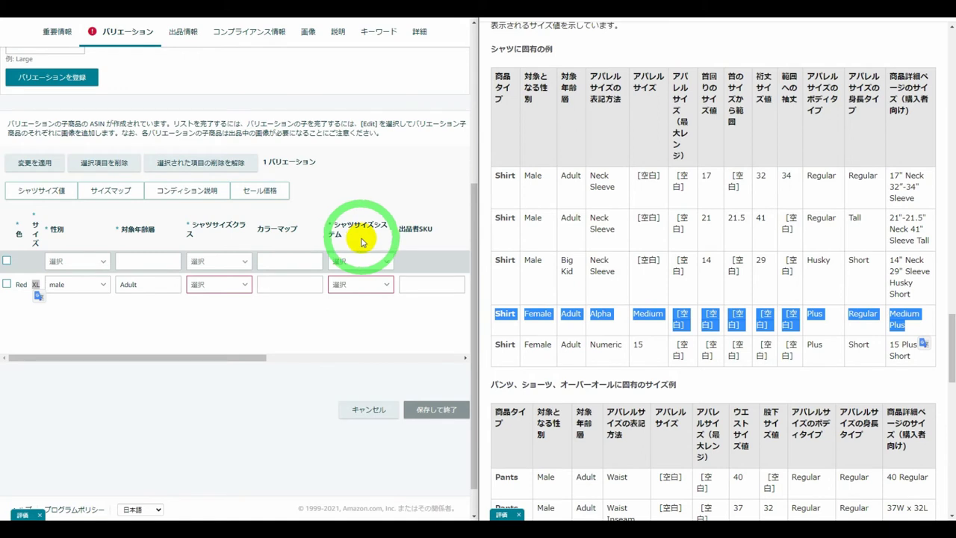
click(887, 76)
drag(891, 75, 918, 121)
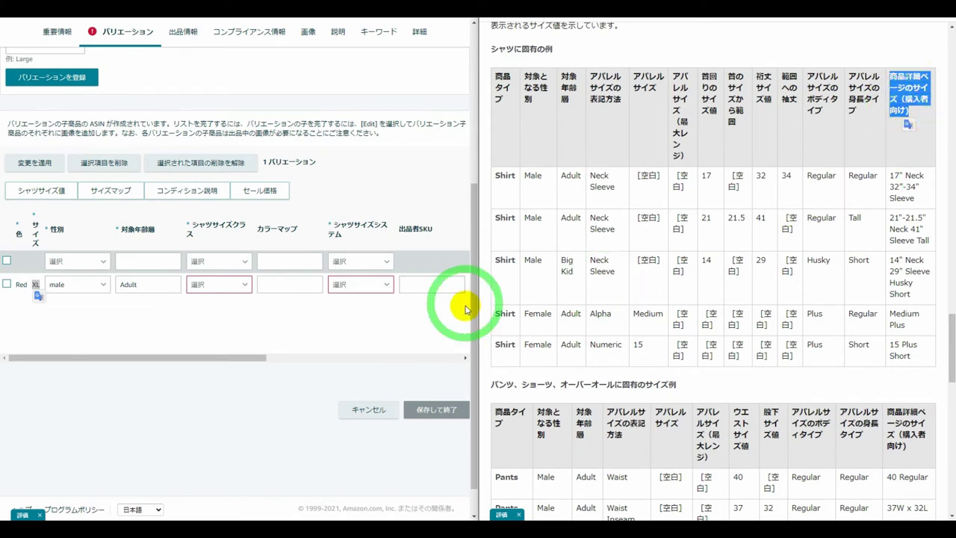
drag(502, 313, 875, 317)
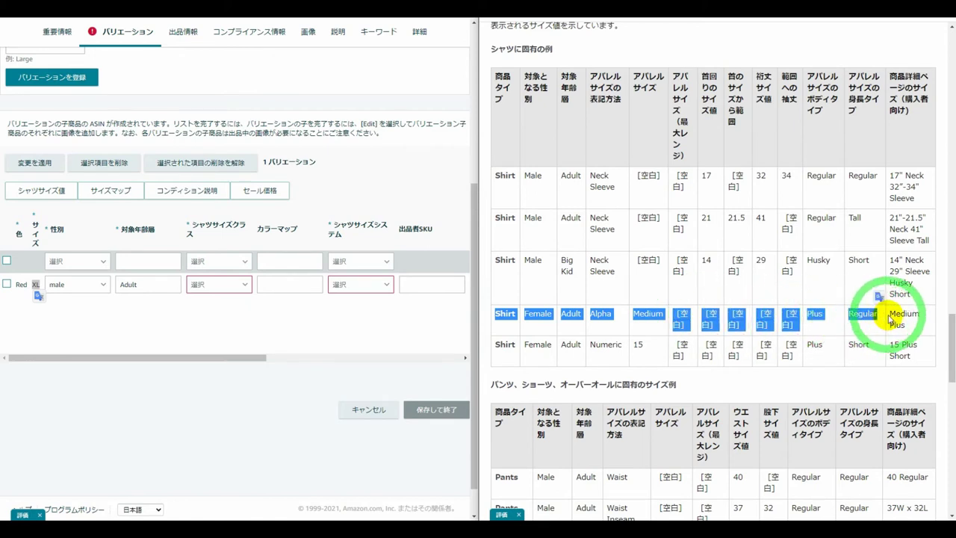
mouse_move(890, 314)
mouse_down()
mouse_move(903, 321)
mouse_move(893, 317)
mouse_move(902, 317)
mouse_move(891, 328)
mouse_up()
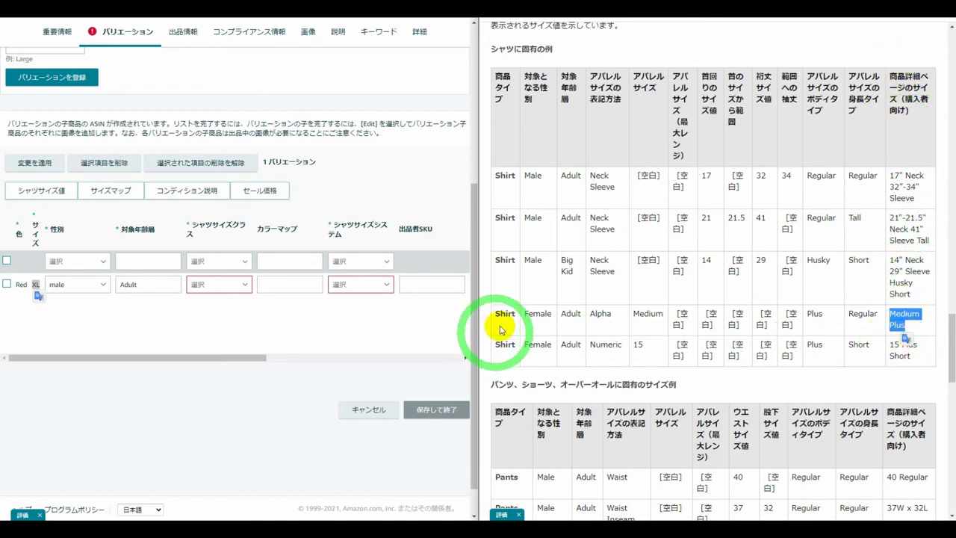
drag(497, 313, 869, 318)
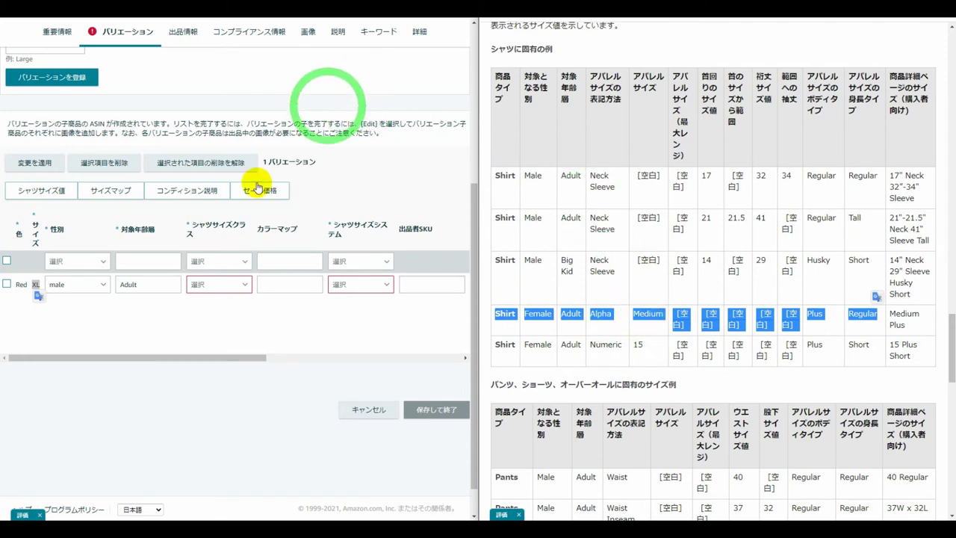
Step: Set the Red XL variation's shirt size class (シャツサイズクラス) to アルファベット, matching the Alpha notation in the help page's shirt example
click(221, 263)
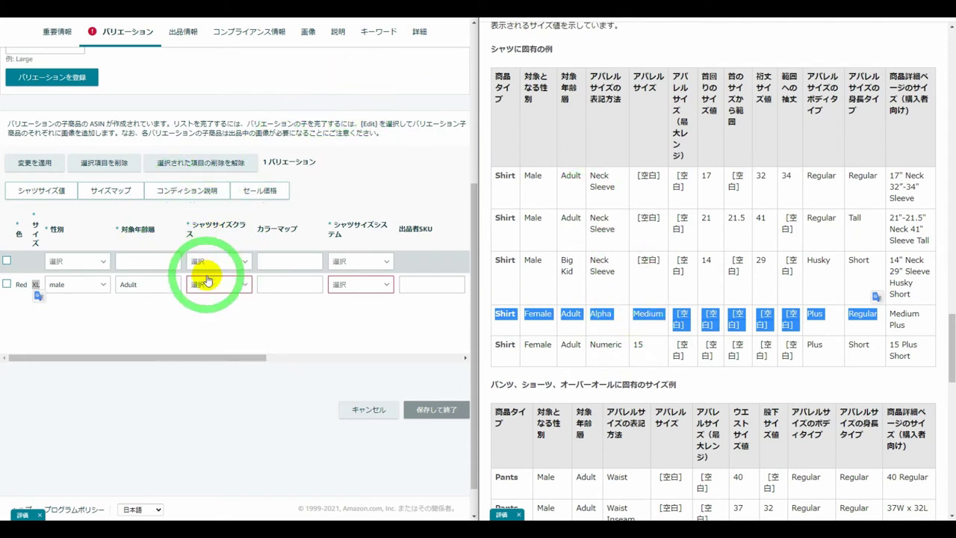
click(206, 286)
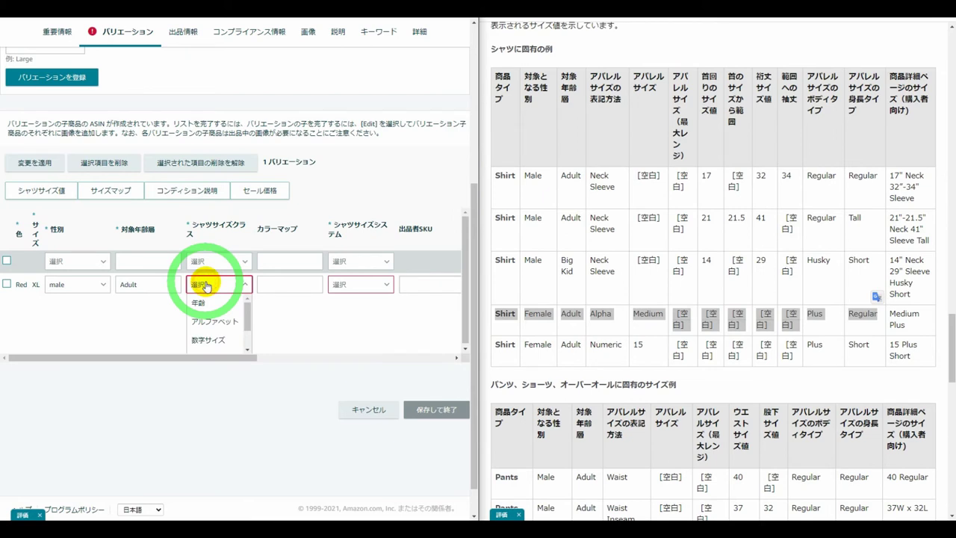
click(208, 323)
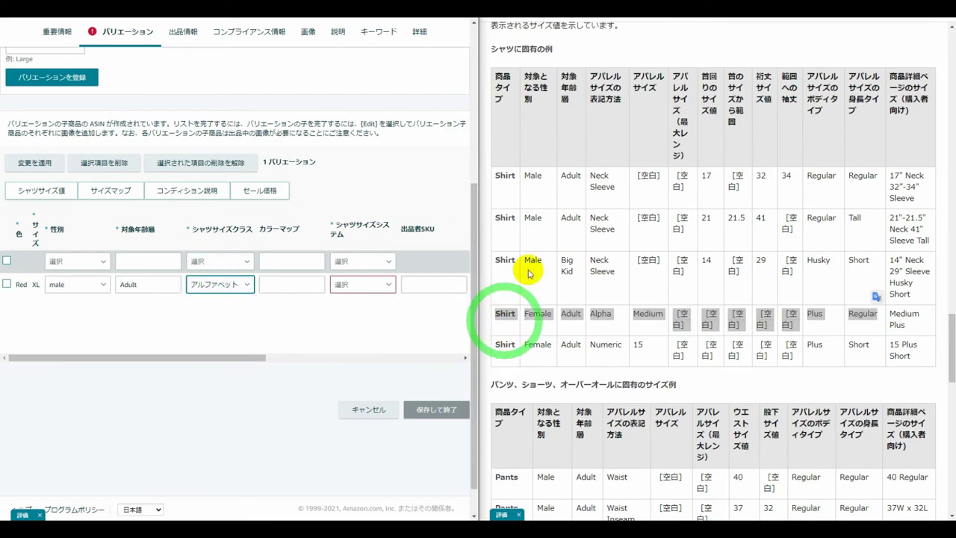
drag(591, 73, 619, 85)
click(210, 195)
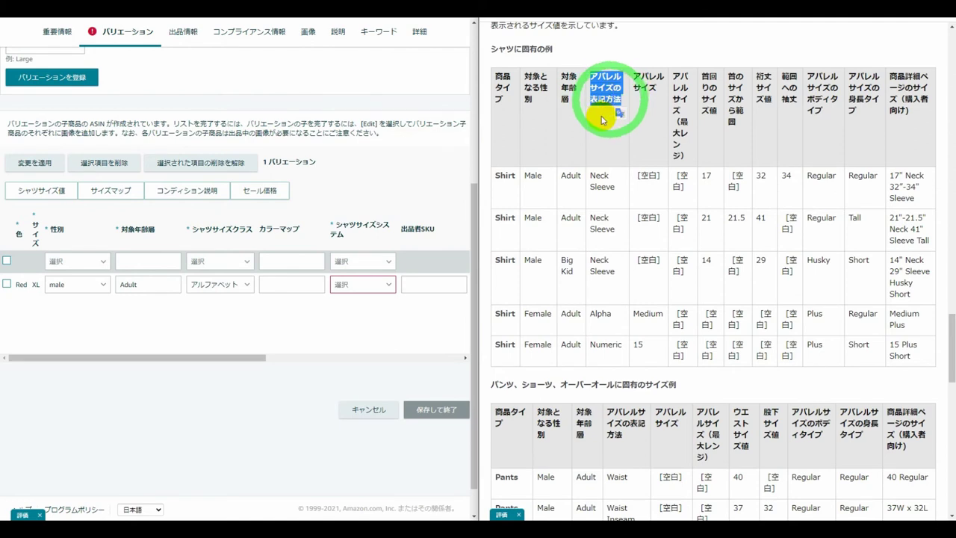
click(612, 314)
drag(598, 313, 590, 313)
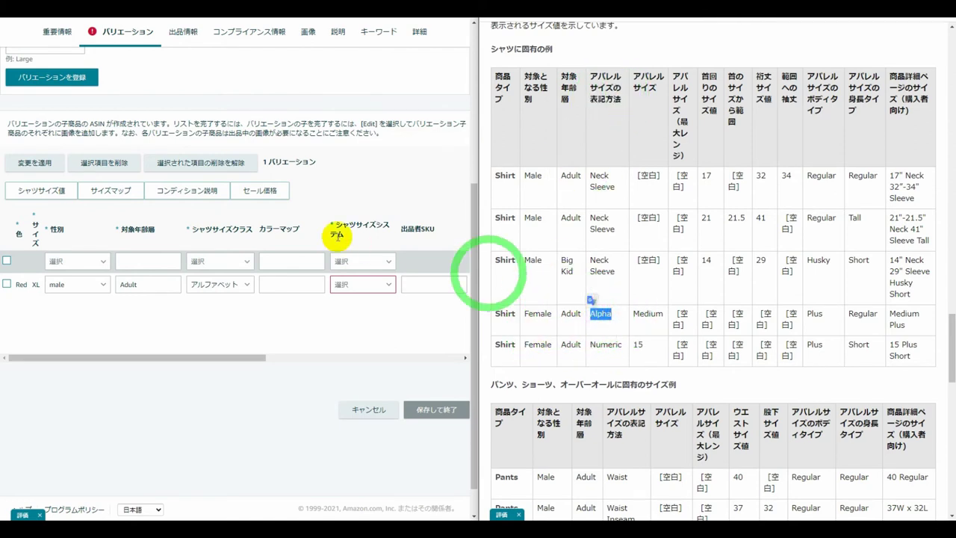
click(225, 286)
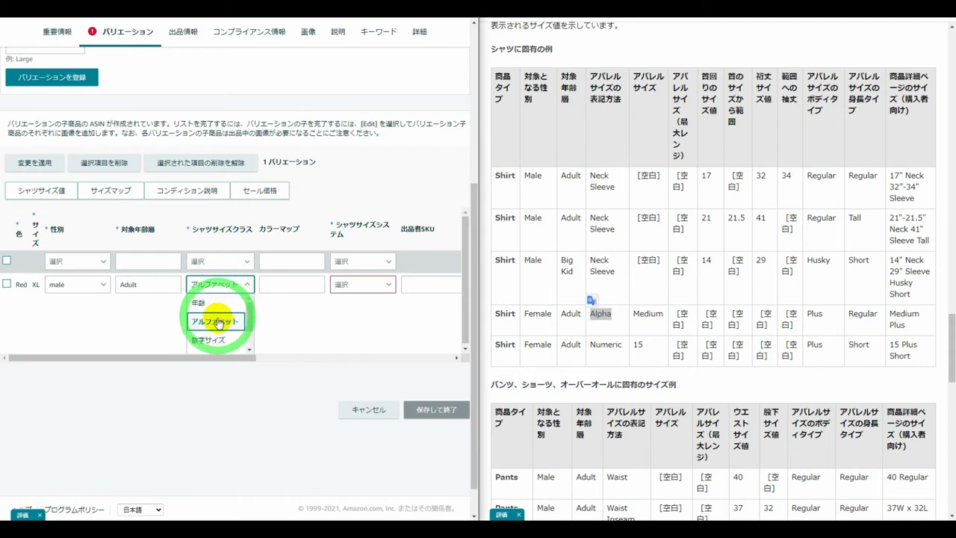
click(218, 323)
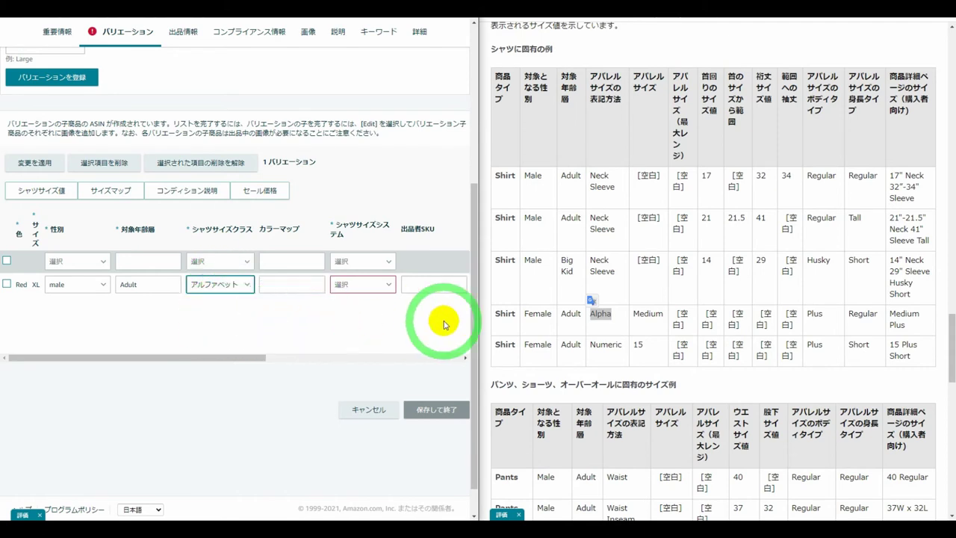
Step: Set the Red XL variation's shirt size system (シャツサイズシステム) to US and review the validation notes on the size fields
drag(333, 225, 351, 230)
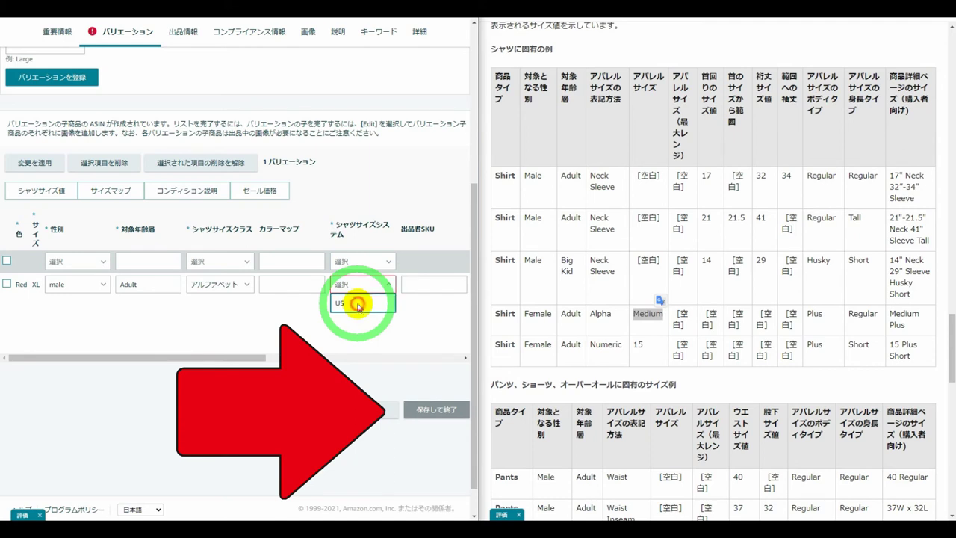
click(358, 305)
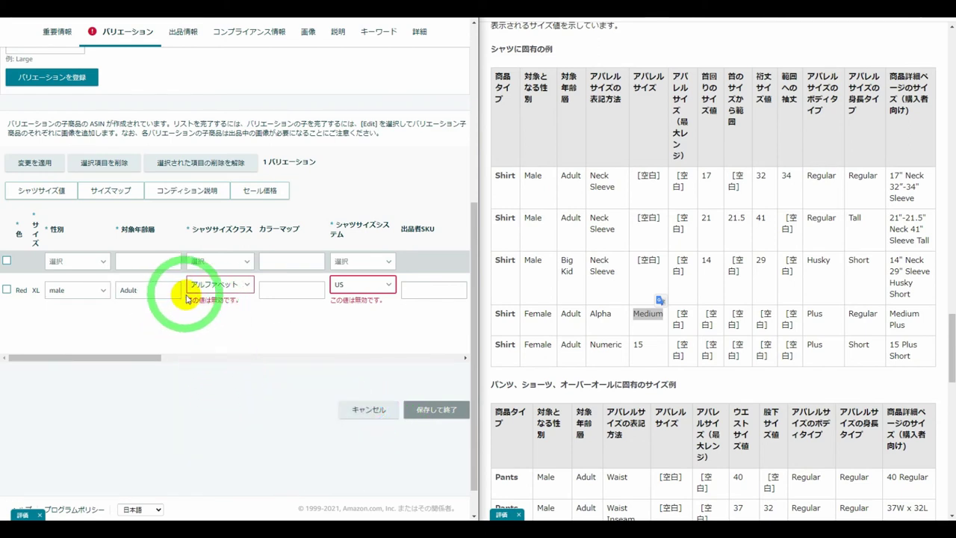
drag(188, 298, 238, 303)
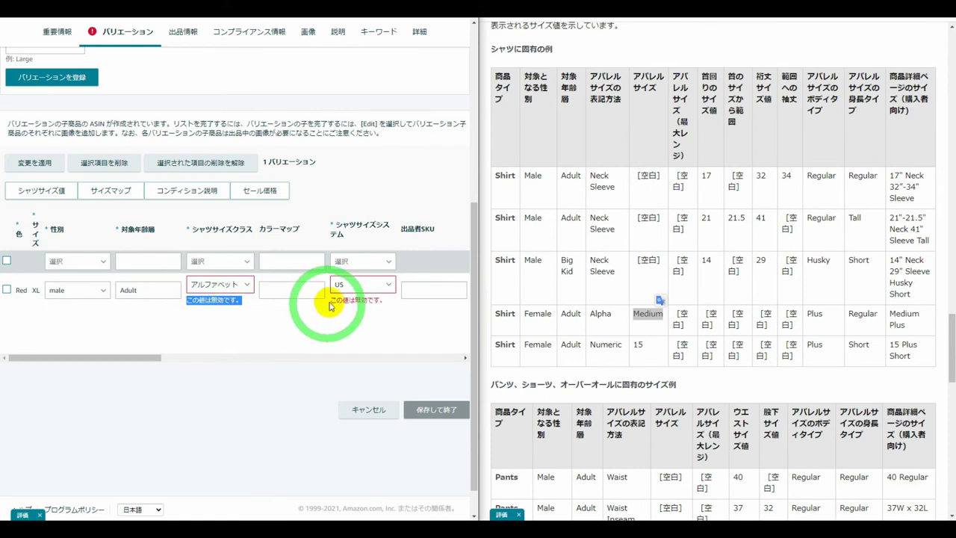
drag(331, 301, 382, 299)
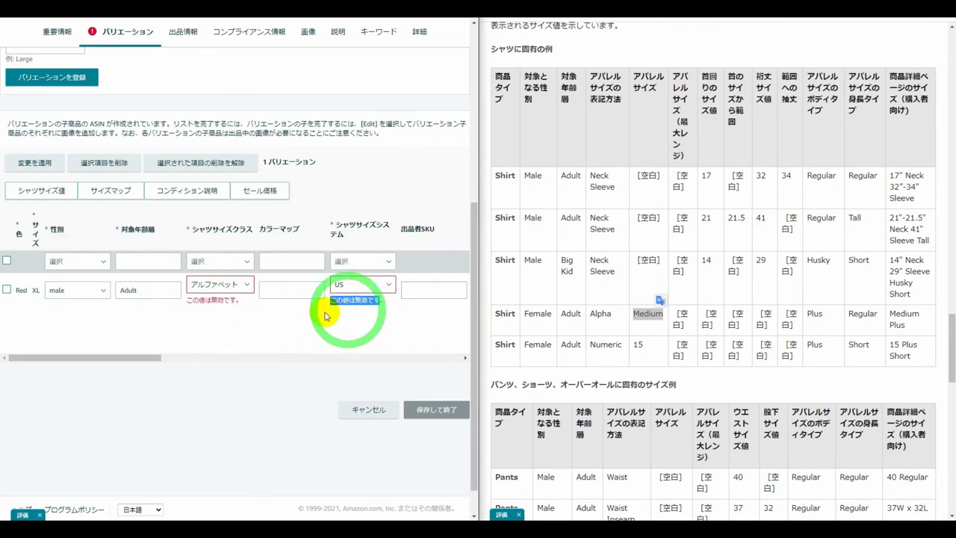
click(224, 318)
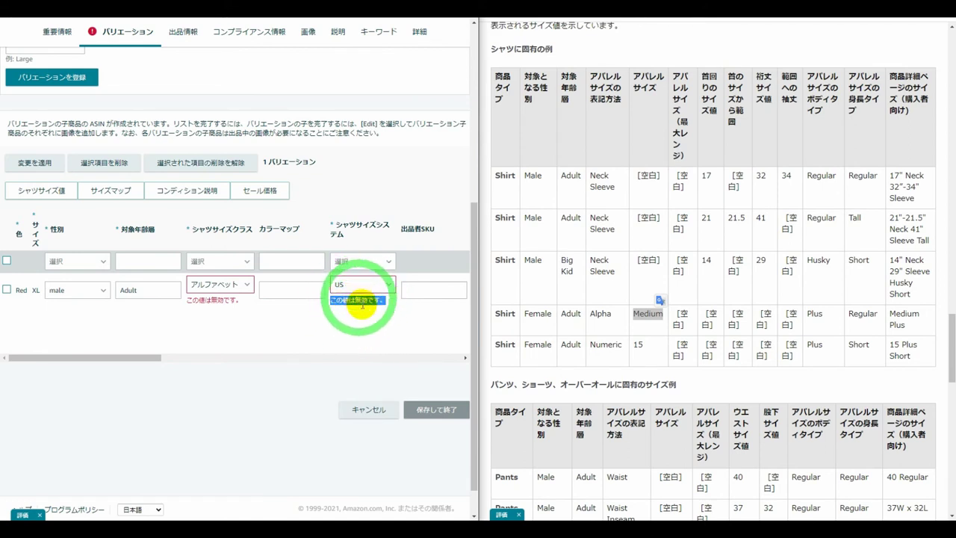
click(281, 297)
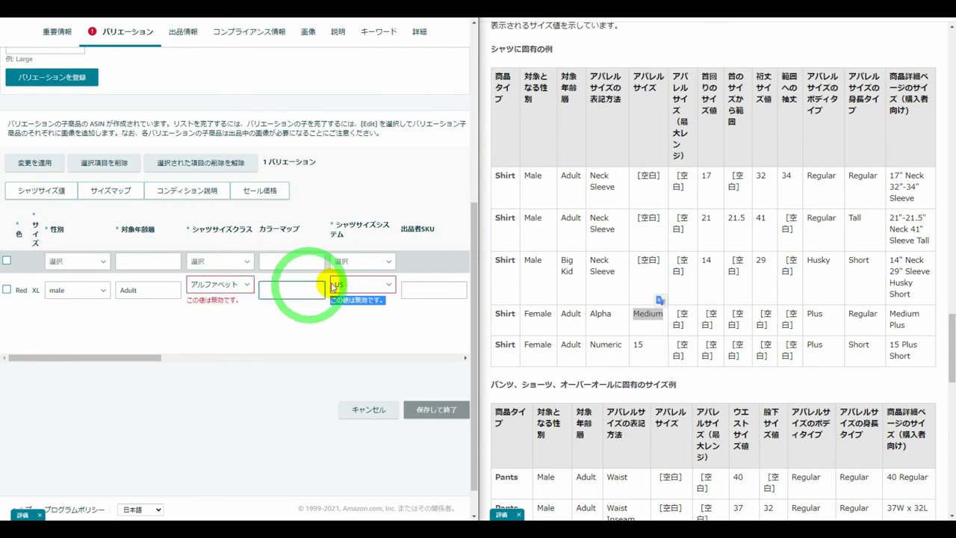
click(249, 279)
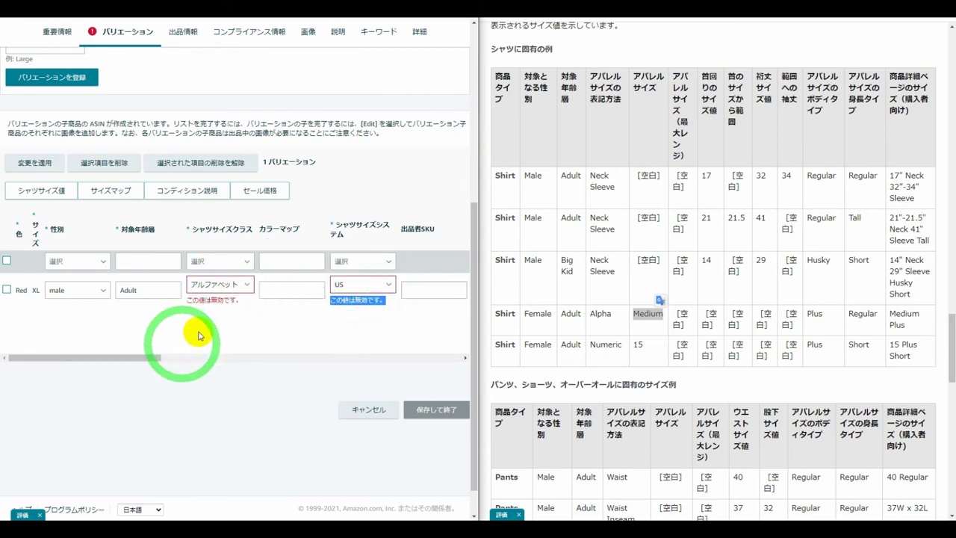
Step: Set the Red XL variation's shirt size value (シャツサイズ値) to XL, using the help table's アパレルサイズ column as reference
drag(148, 360, 404, 368)
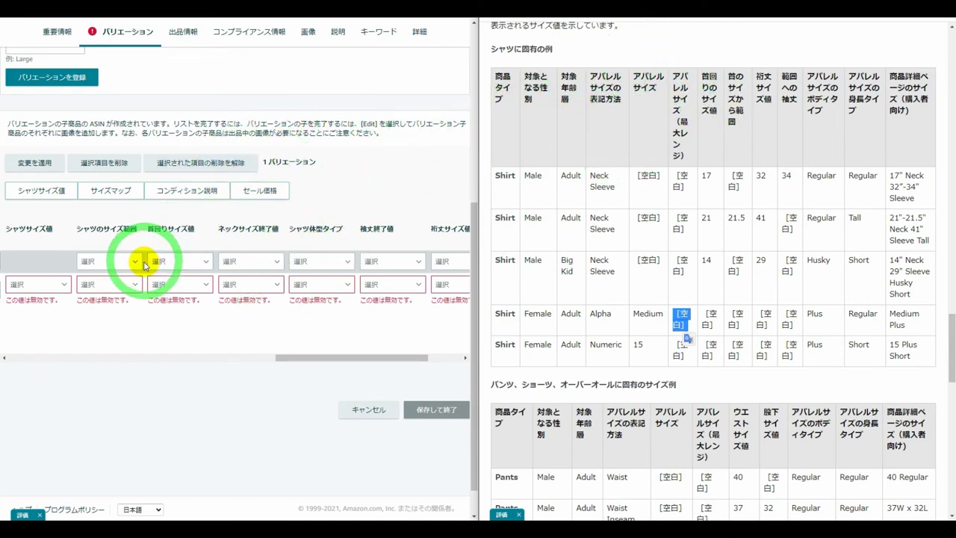
click(6, 227)
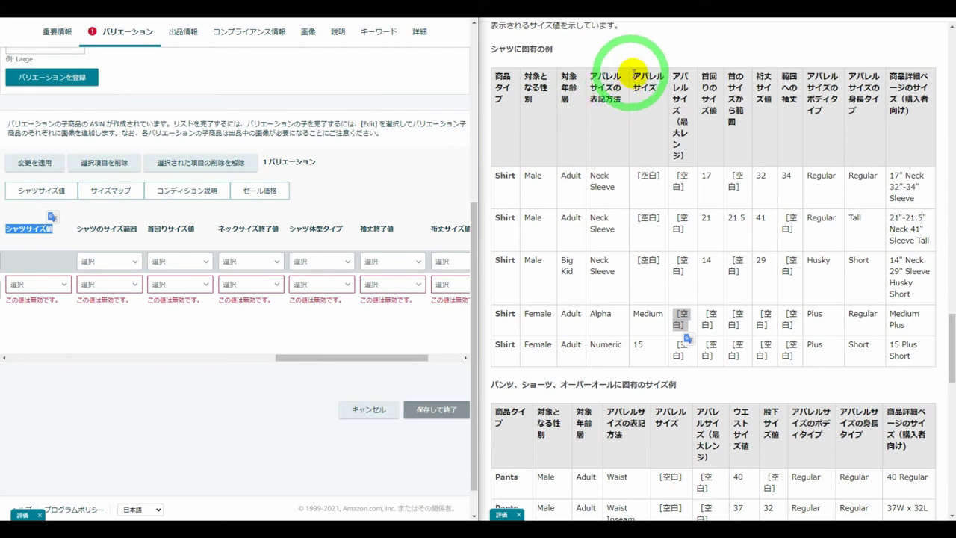
double_click(642, 78)
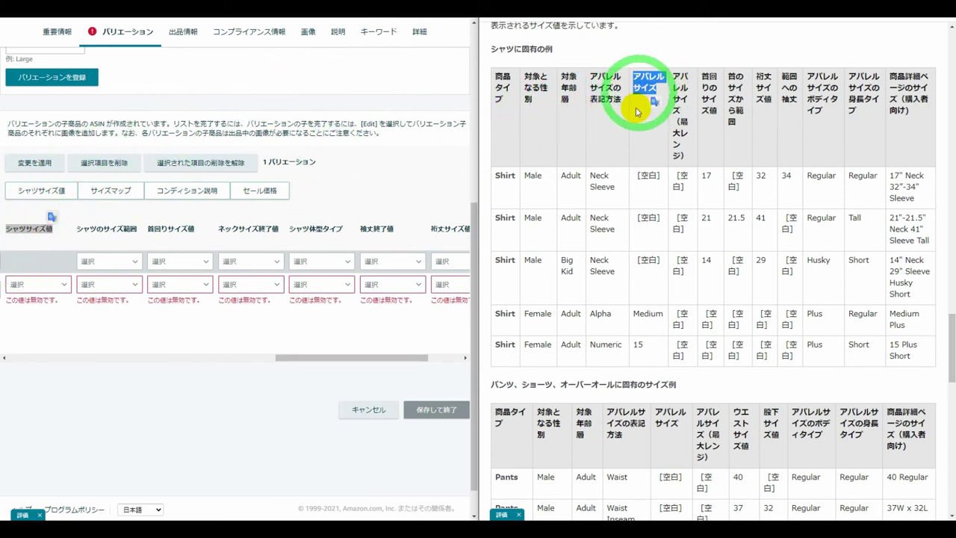
double_click(640, 315)
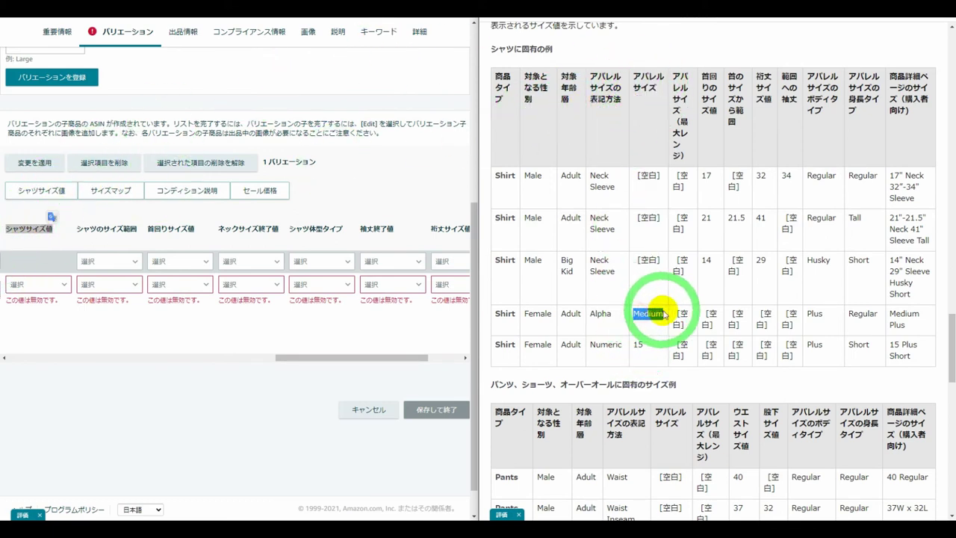
click(67, 284)
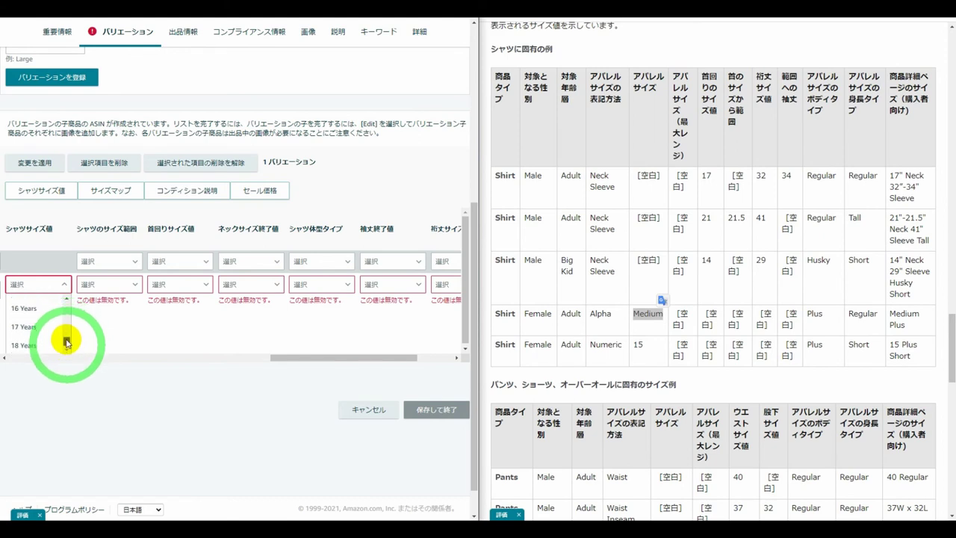
click(64, 308)
click(640, 316)
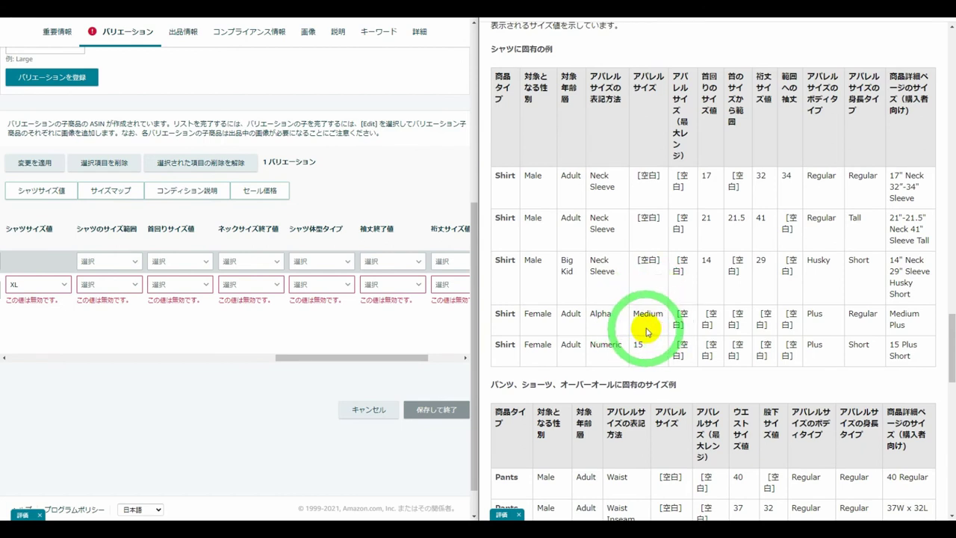
Step: Compare the シャツのサイズ範囲 field with the アパレルサイズ（最大レンジ） entry in the help table's Alpha shirt row
drag(78, 227, 135, 228)
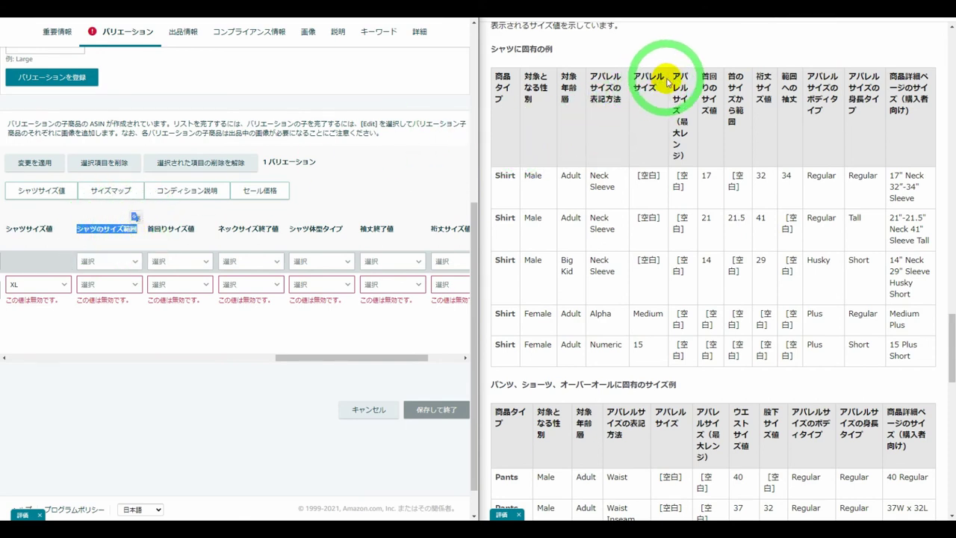
drag(674, 78, 678, 155)
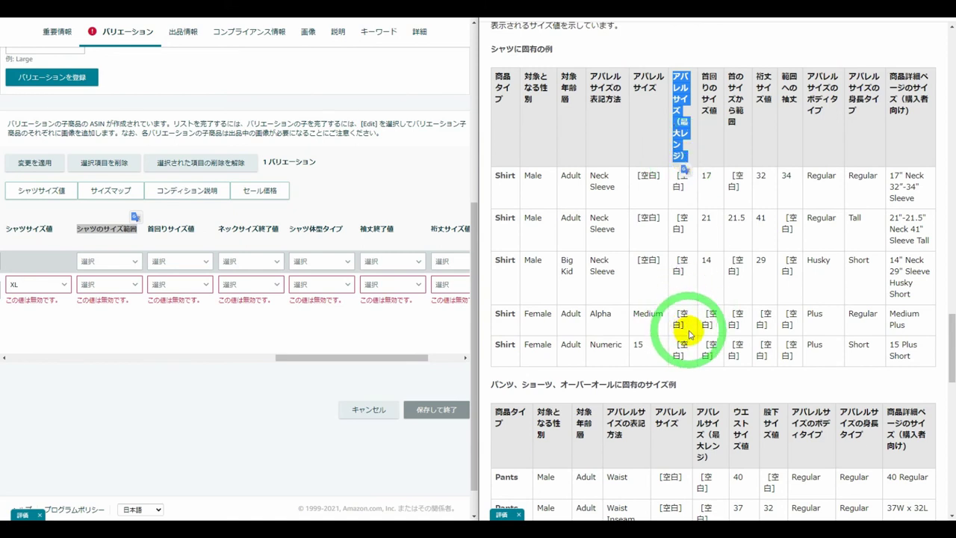
drag(688, 326, 676, 312)
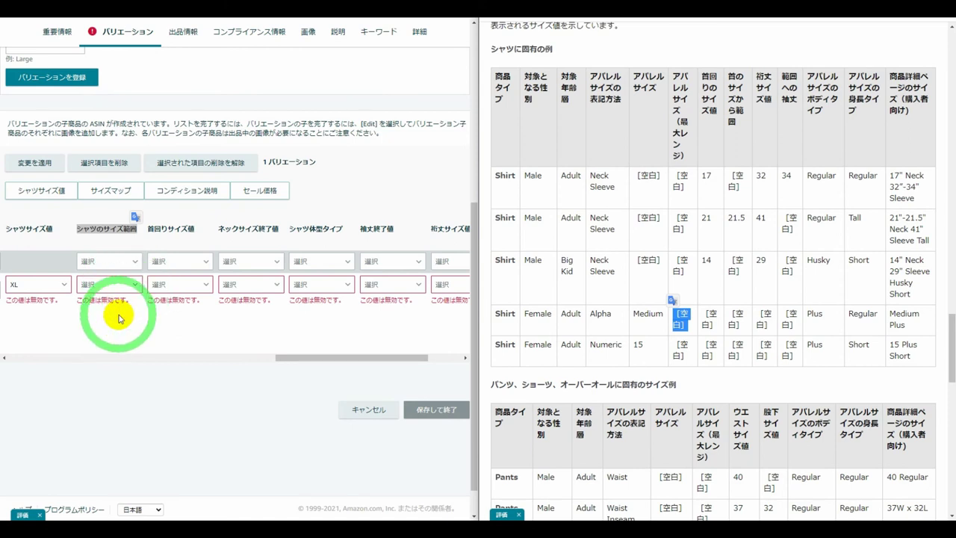
Step: Check シャツのサイズ範囲 against アパレルサイズ（最大レンジ）, and examine the neck and sleeve entries in the help table's Alpha shirt row
click(77, 230)
drag(97, 232, 137, 230)
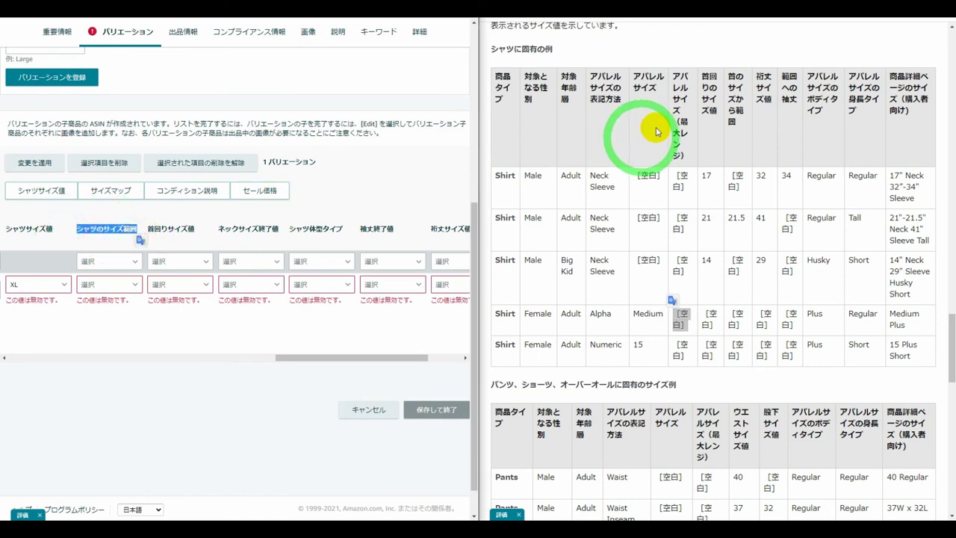
drag(674, 79, 682, 157)
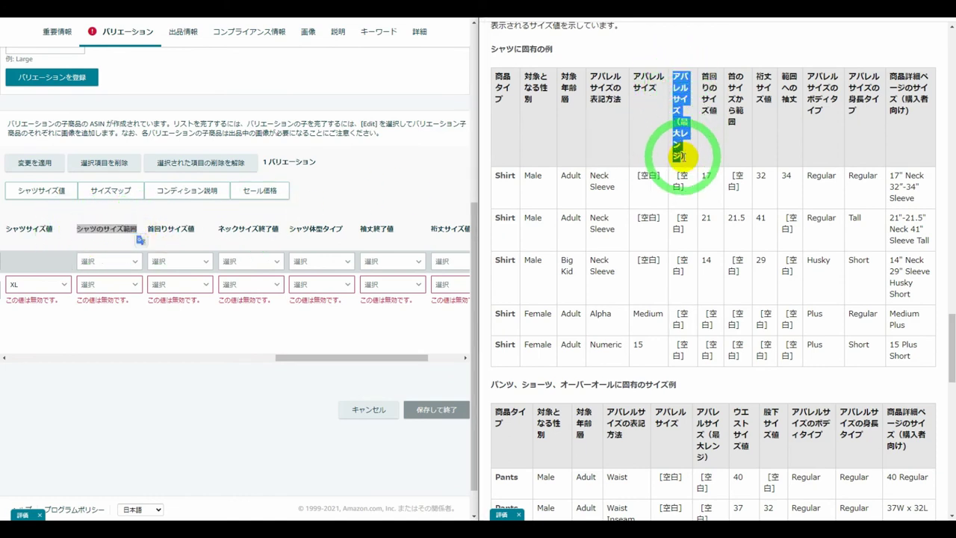
double_click(679, 319)
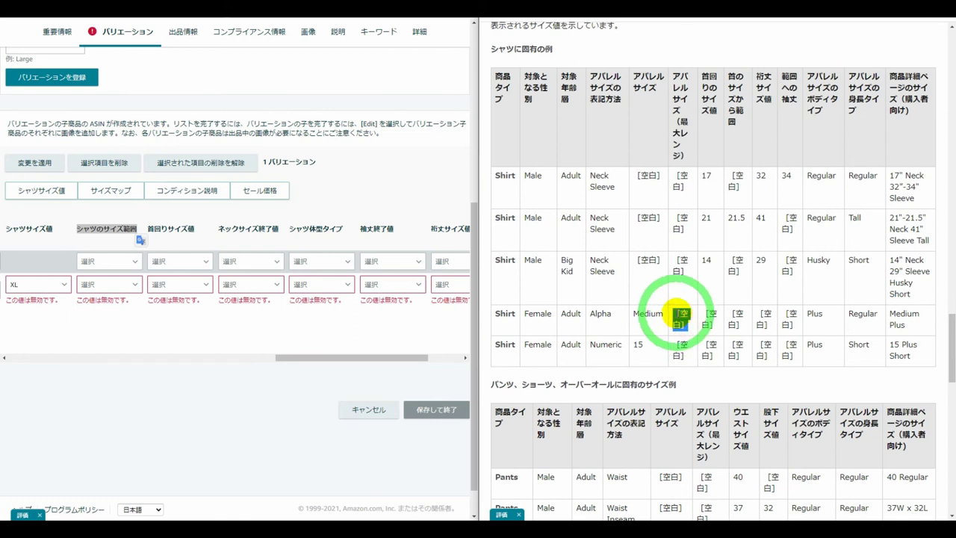
drag(702, 74, 719, 113)
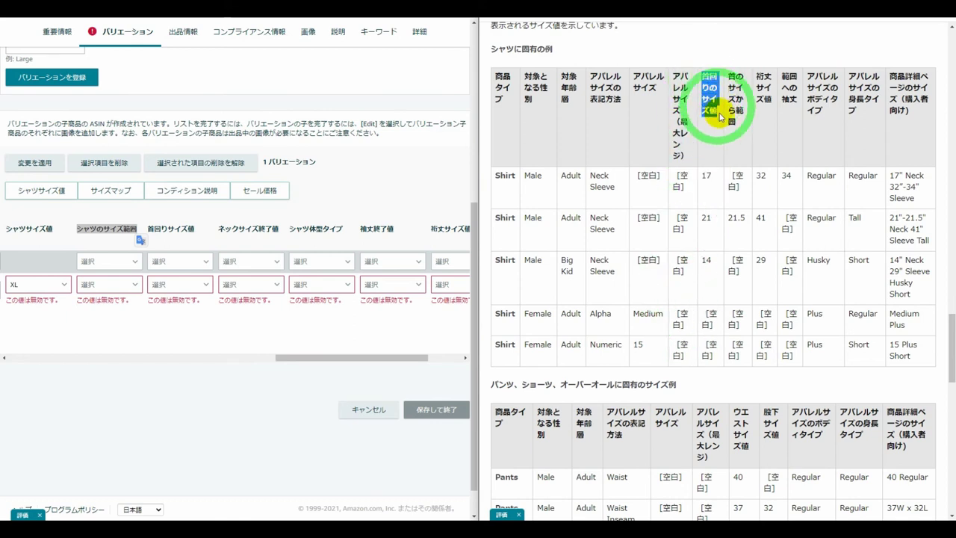
drag(727, 74, 742, 124)
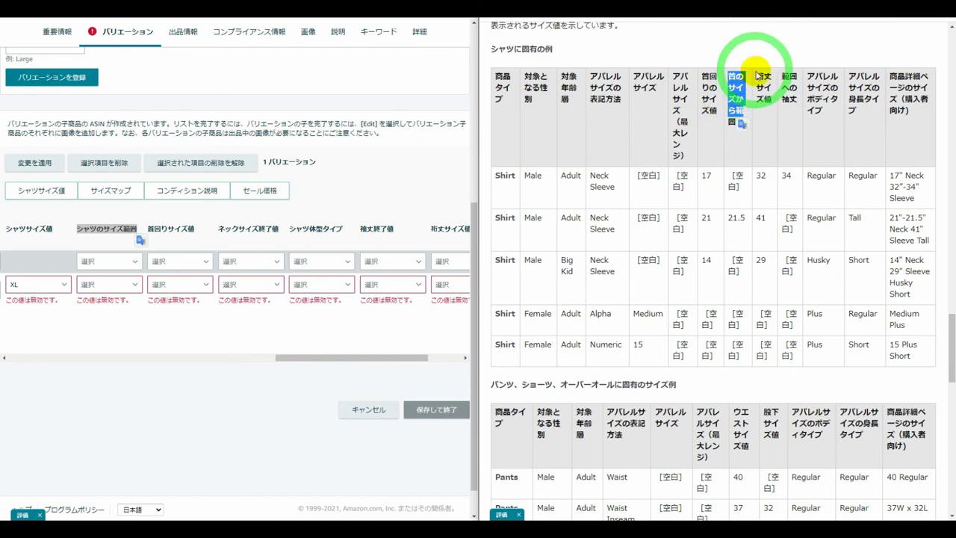
drag(763, 85, 795, 112)
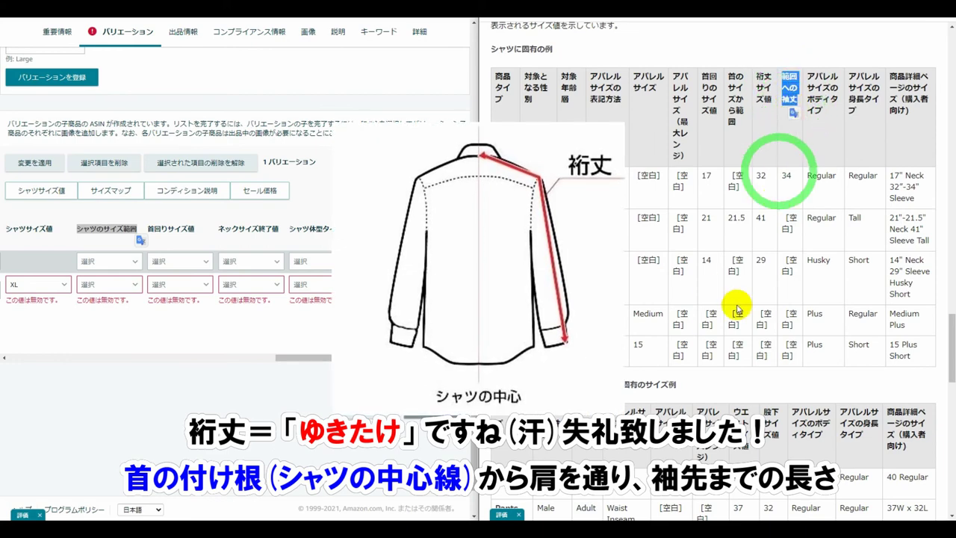
click(680, 308)
drag(675, 310, 793, 320)
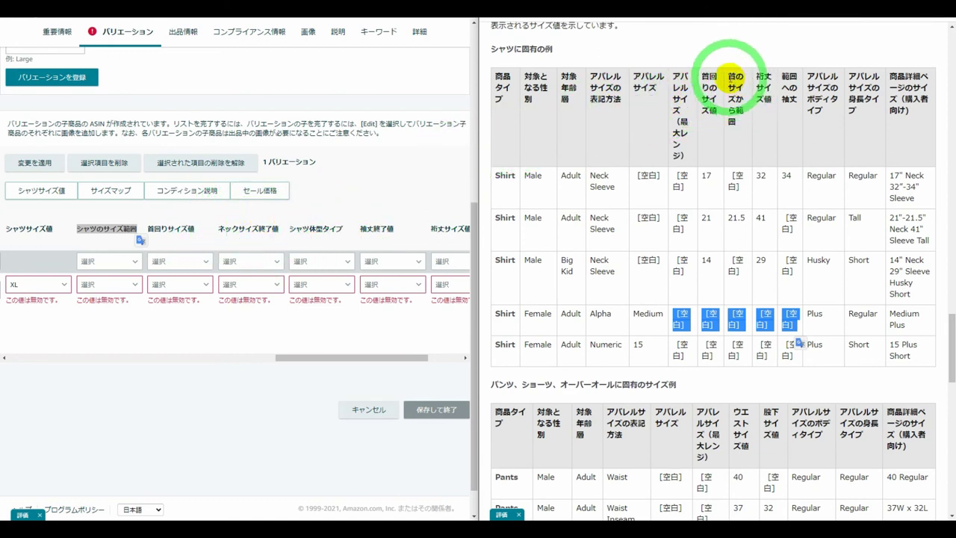
Step: Match the form's ネックサイズ終了値, 裄丈サイズ値 and 袖丈終了値 fields with the corresponding neck and sleeve columns in the help table
triple_click(735, 77)
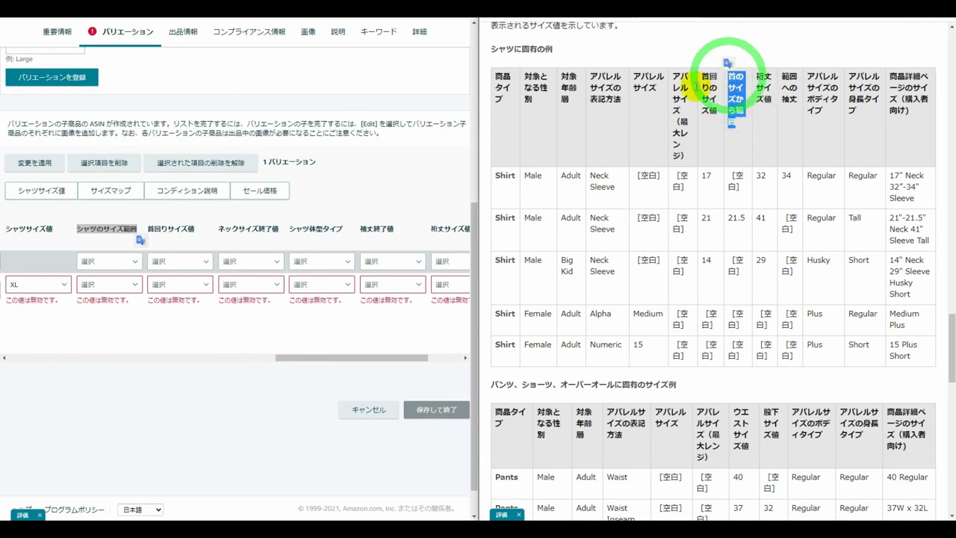
drag(222, 226, 278, 228)
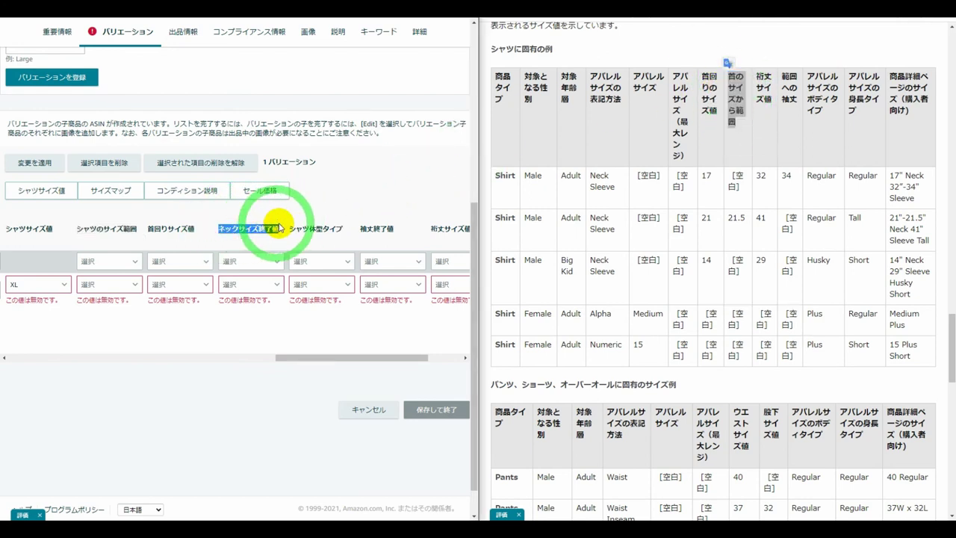
click(732, 83)
drag(728, 75, 736, 127)
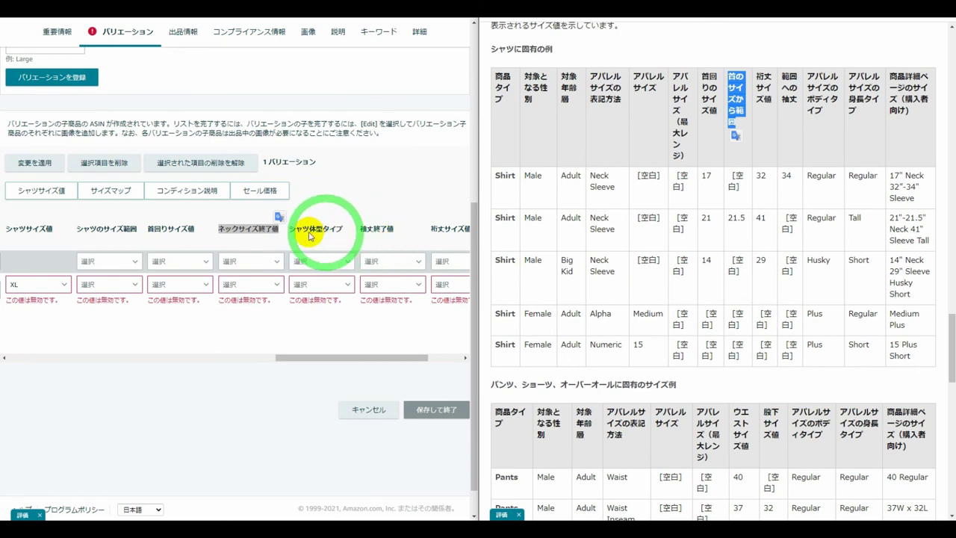
drag(431, 227, 372, 234)
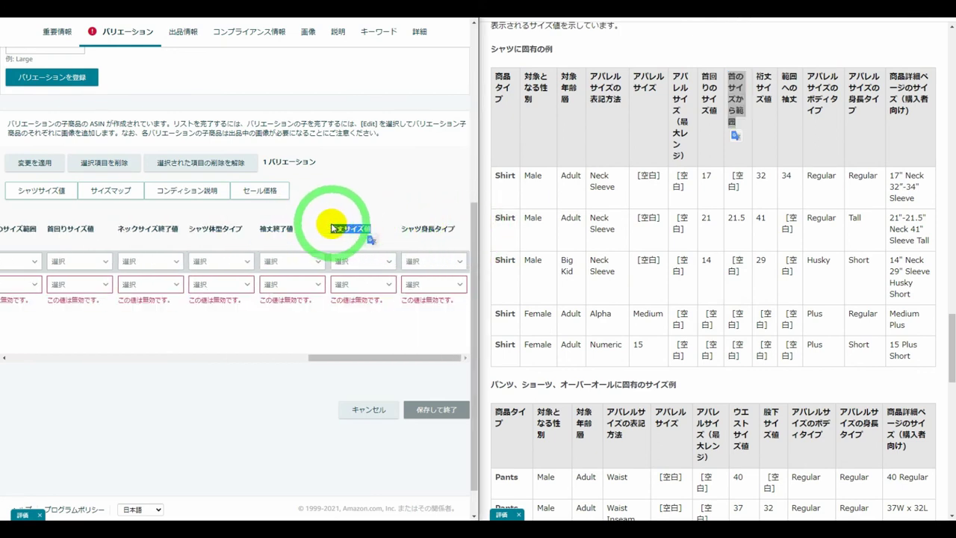
drag(758, 75, 766, 103)
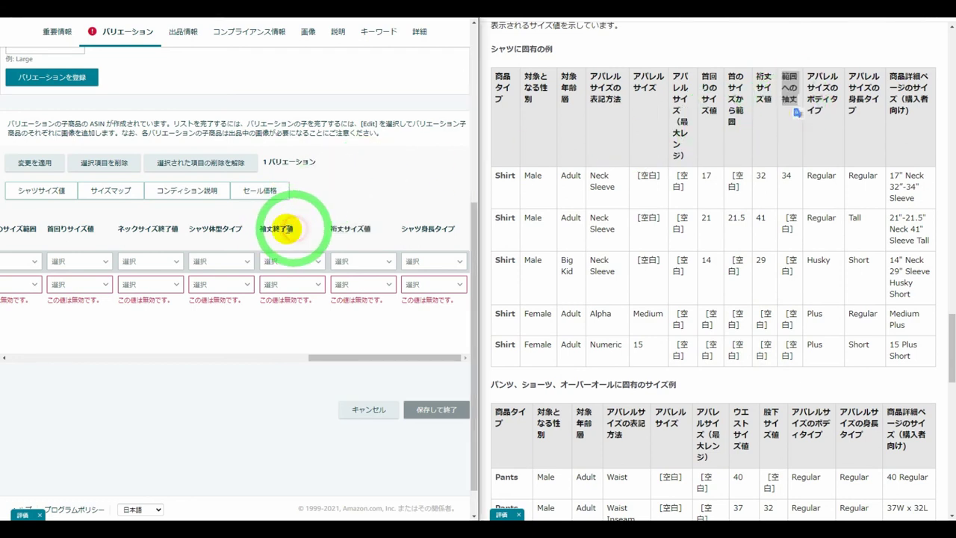
drag(295, 233, 266, 239)
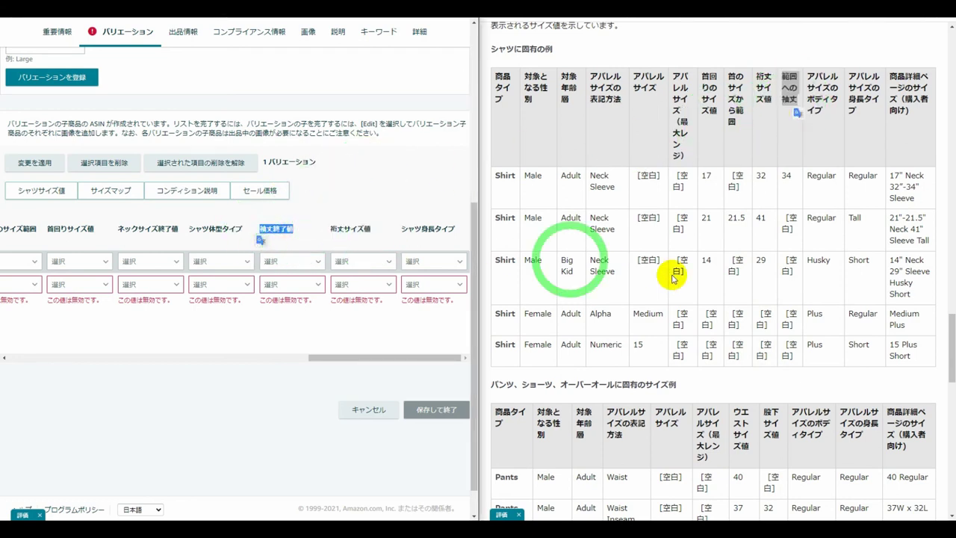
Step: Set the Red XL variation's shirt body type (シャツ体型タイプ) to Regular, using the help table's アパレルサイズのボディタイプ column as reference
drag(808, 73, 835, 118)
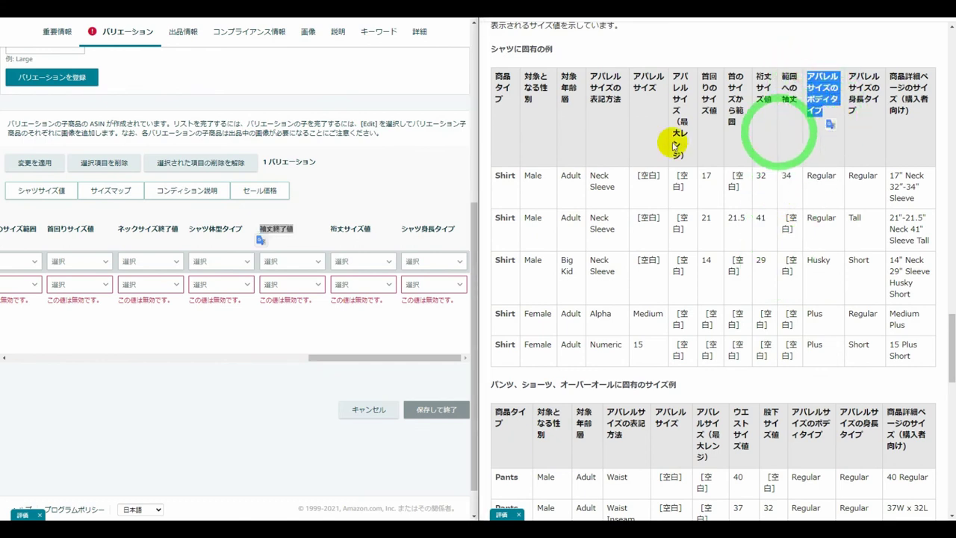
click(190, 227)
drag(191, 228, 236, 227)
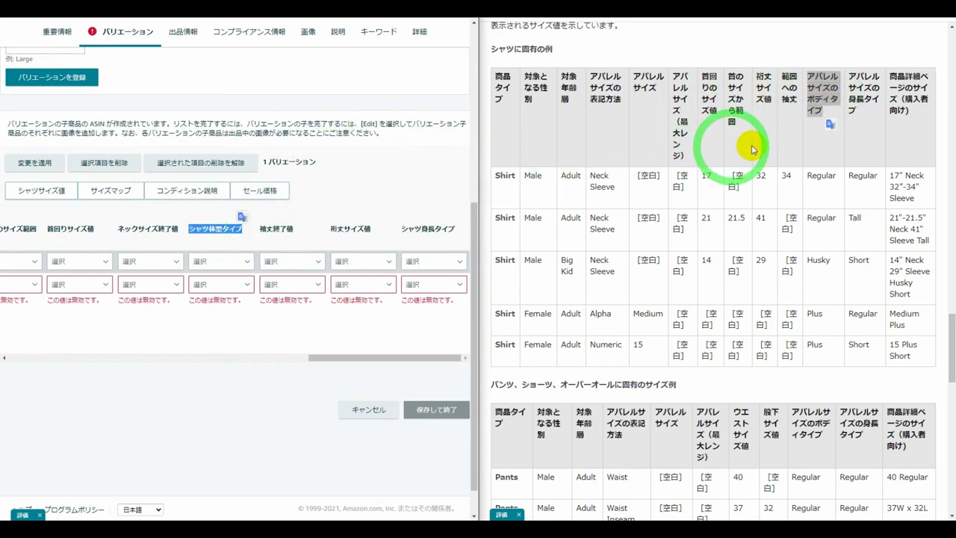
double_click(812, 315)
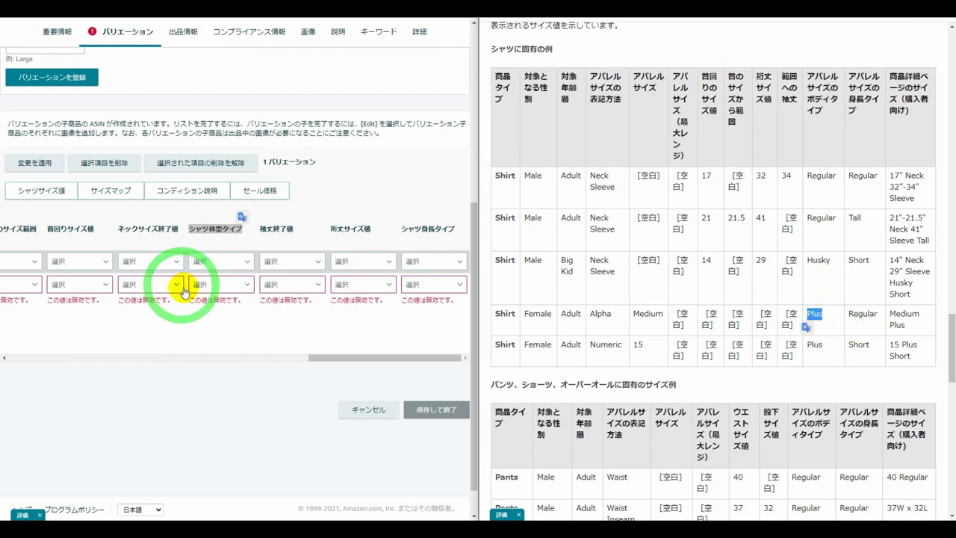
click(247, 283)
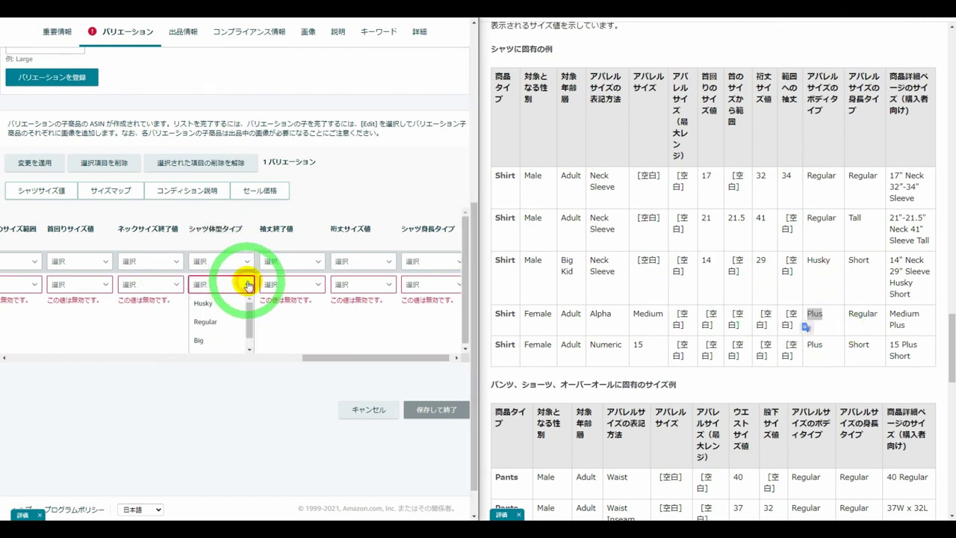
click(219, 322)
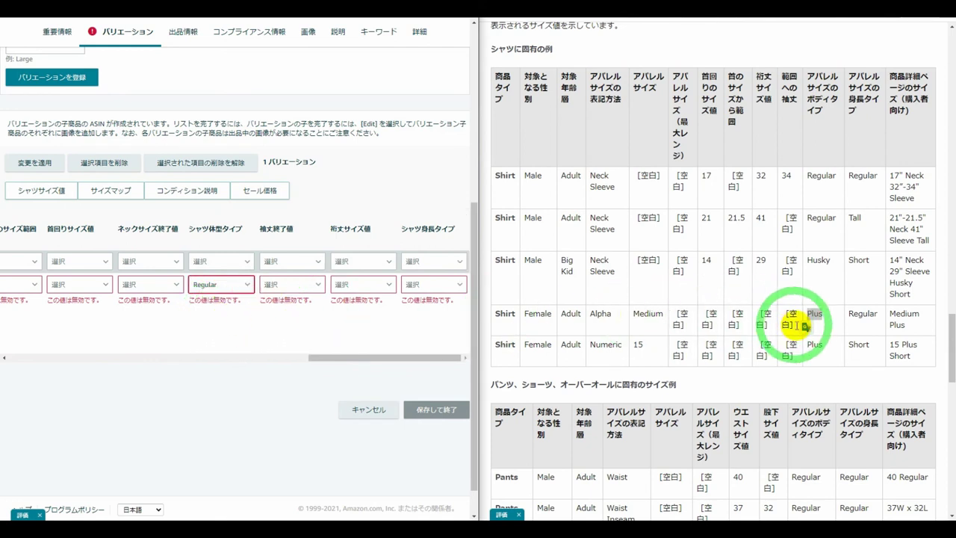
click(822, 323)
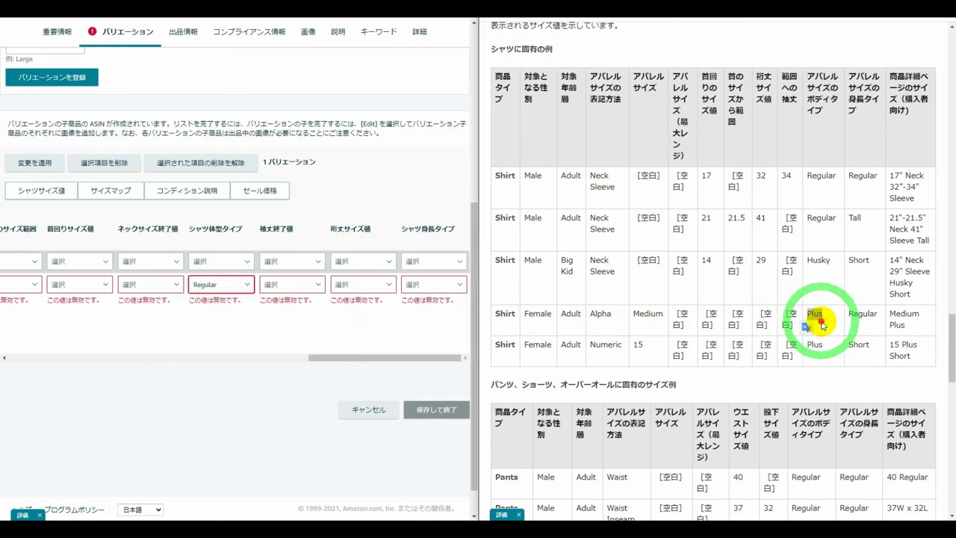
click(239, 280)
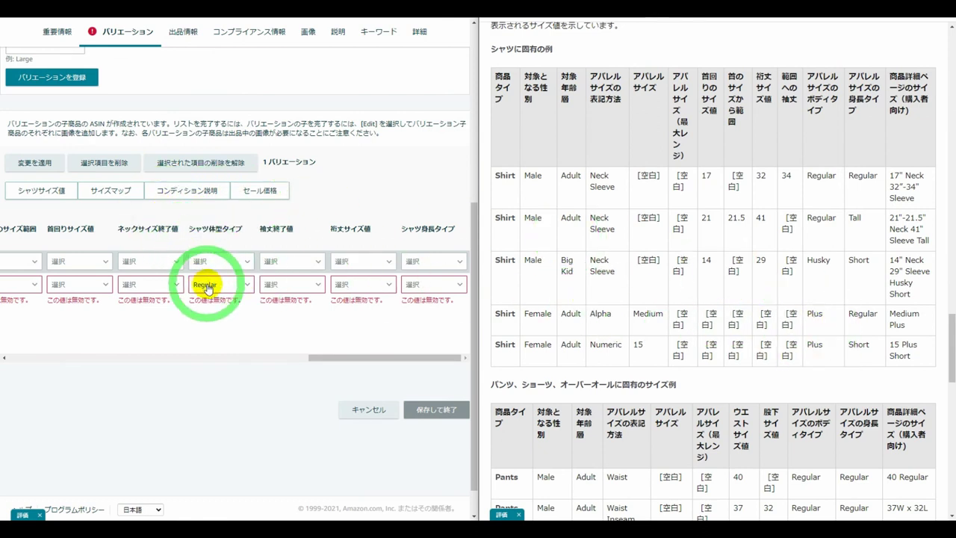
drag(186, 228, 245, 227)
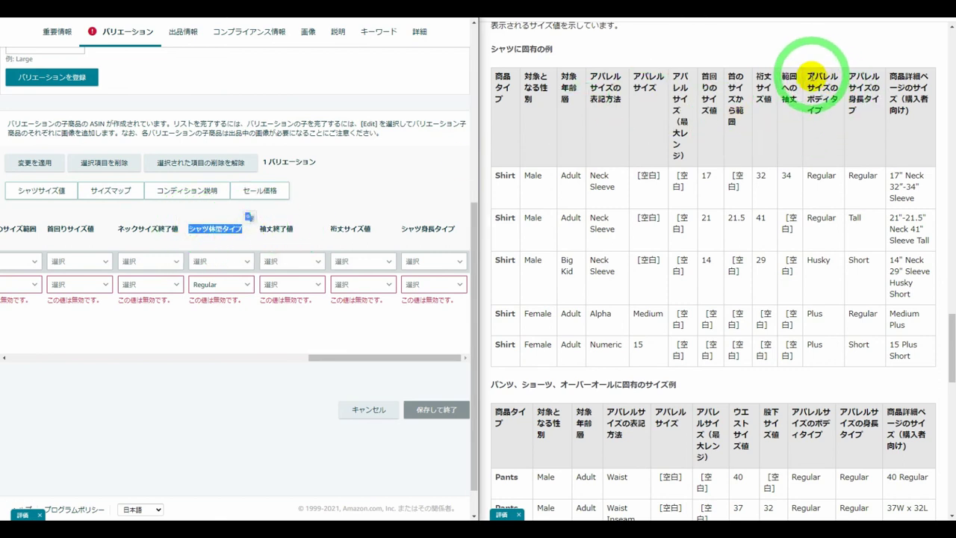
drag(809, 74, 822, 111)
Step: Set the Red XL variation's shirt height type (シャツ身長タイプ) to Regular, matching アパレルサイズの身長タイプ in the help table
drag(852, 72, 860, 100)
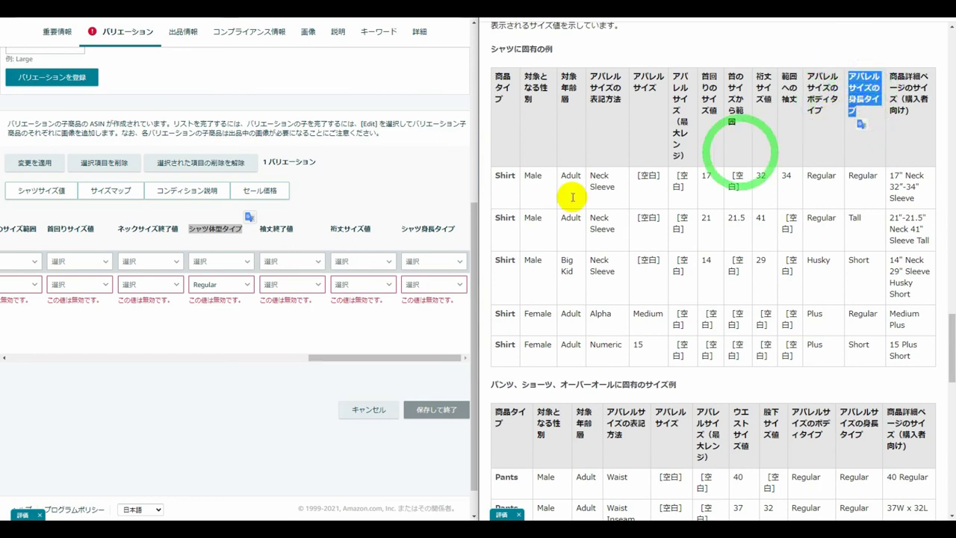
drag(403, 230, 453, 228)
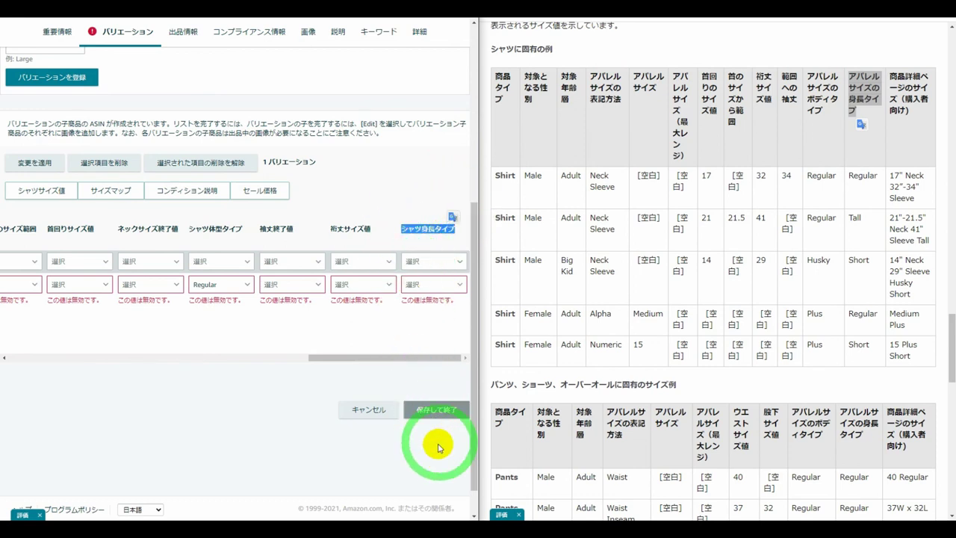
click(439, 395)
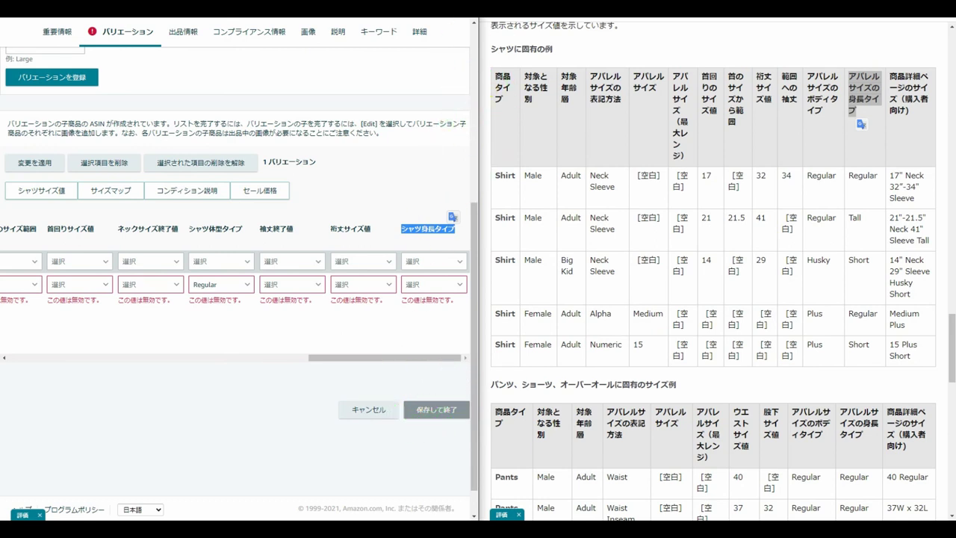
key(super+Up)
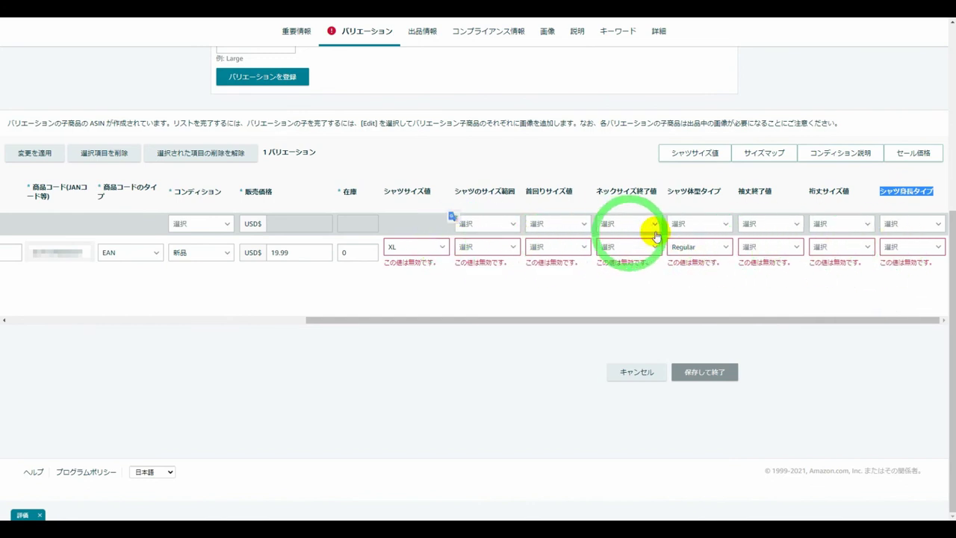
click(920, 252)
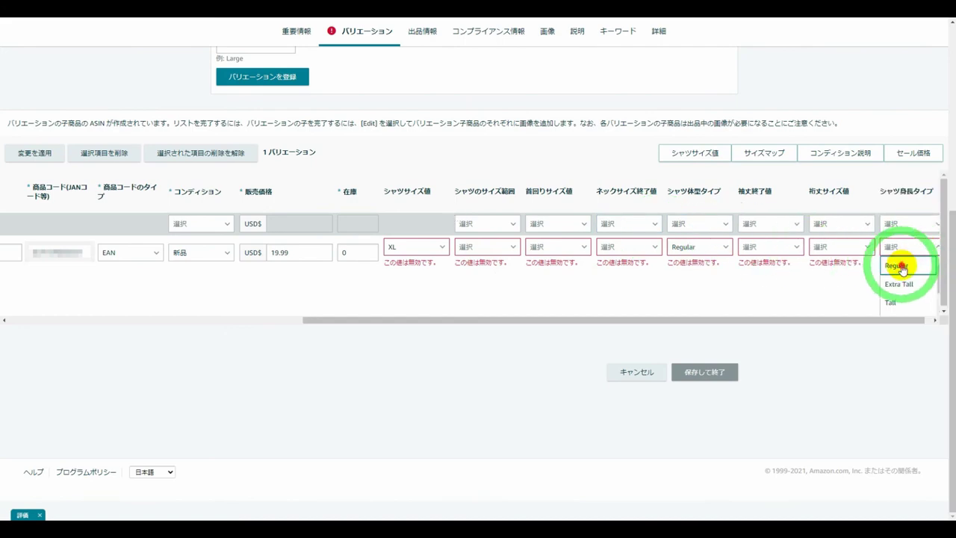
click(902, 267)
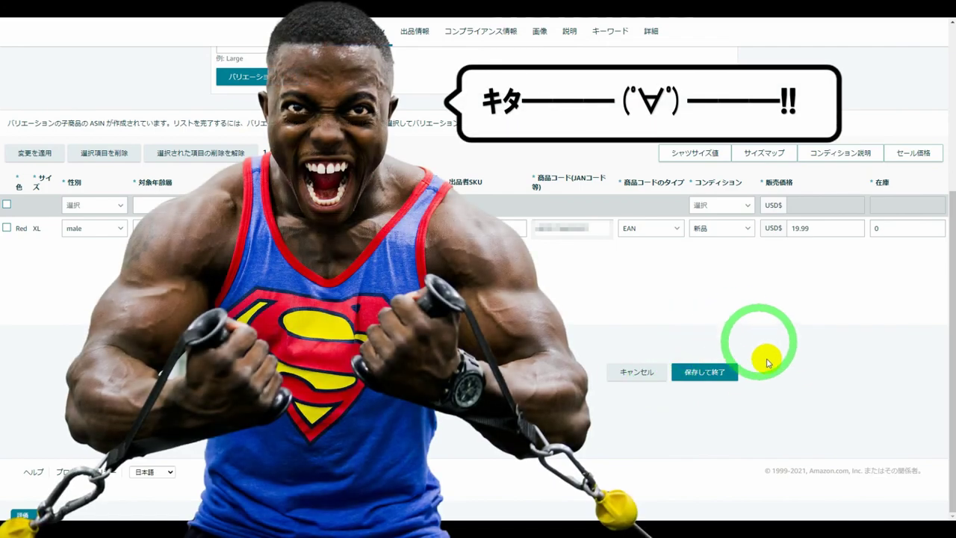